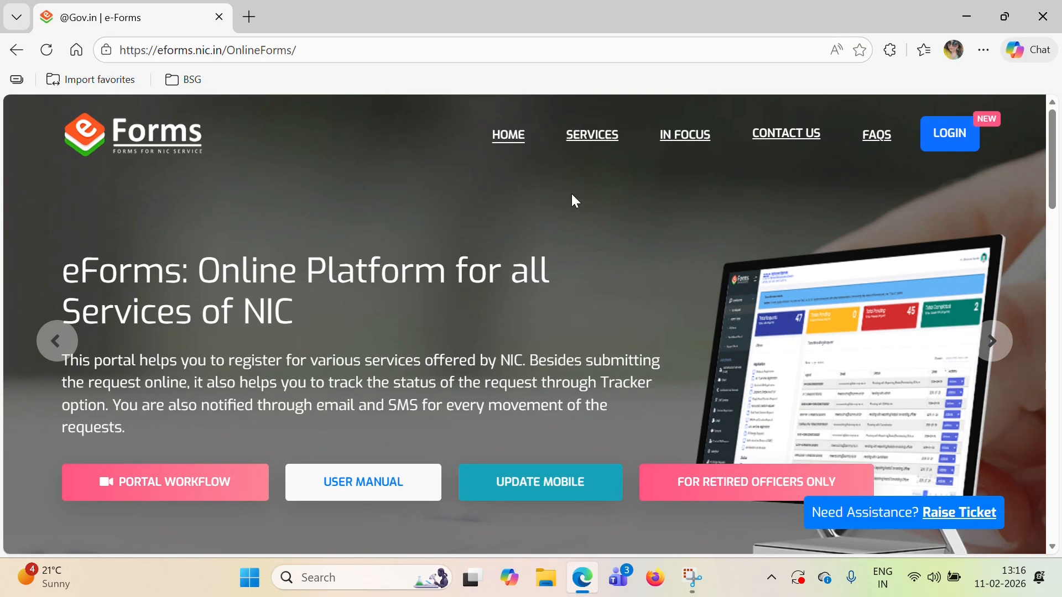
Step: Bring up the Login Notice from the LOGIN button on the eForms home page
{"action": "left_click", "coordinate": [942, 142]}
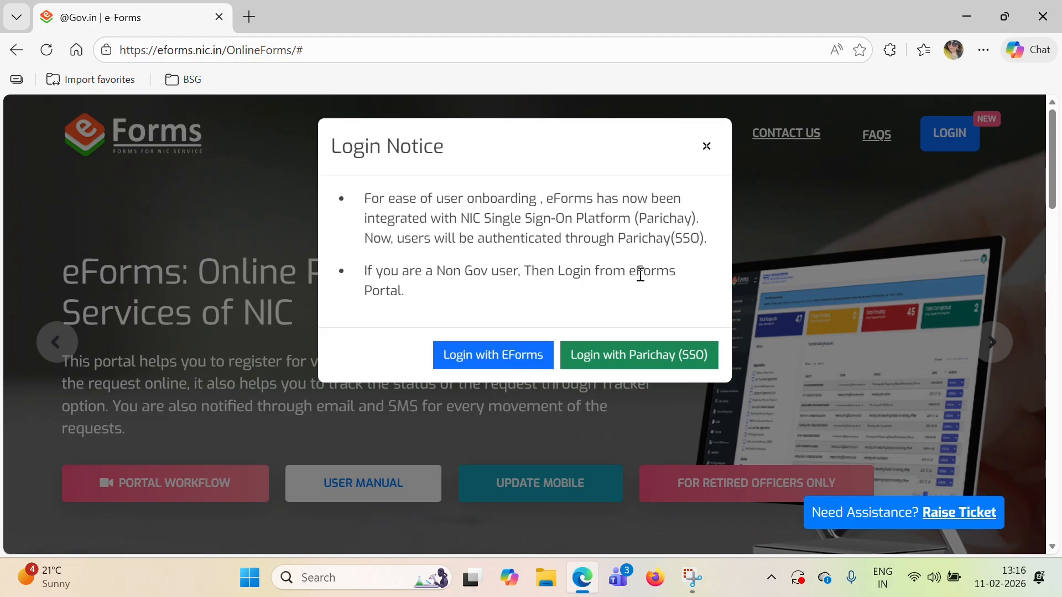
Step: Choose Login with eForms, enter the email address, continue and confirm proceeding with it
{"action": "left_click", "coordinate": [498, 357]}
{"action": "left_click", "coordinate": [426, 372]}
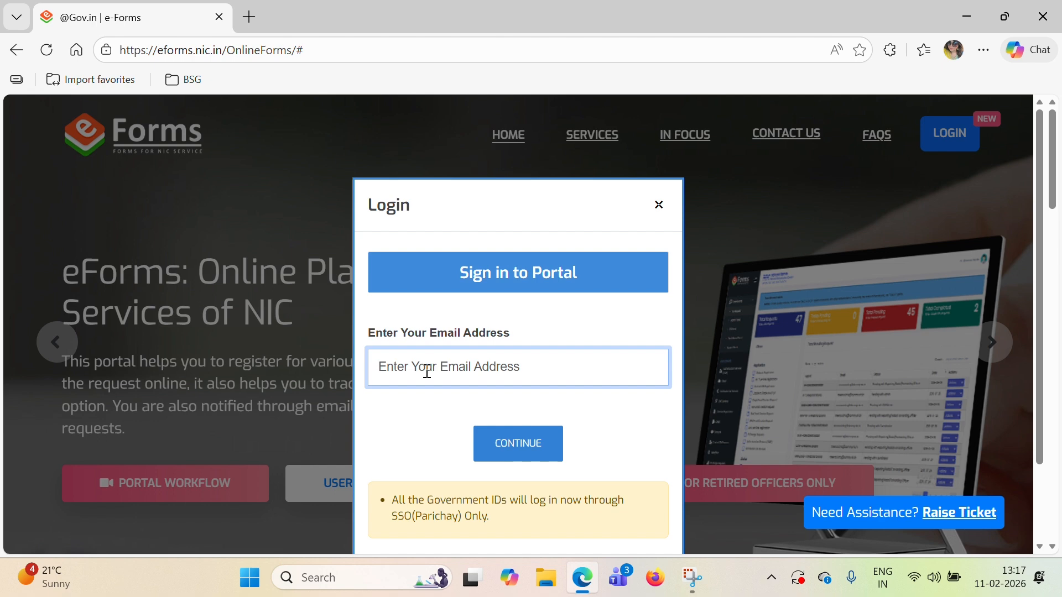
{"action": "type", "text": "enter your"}
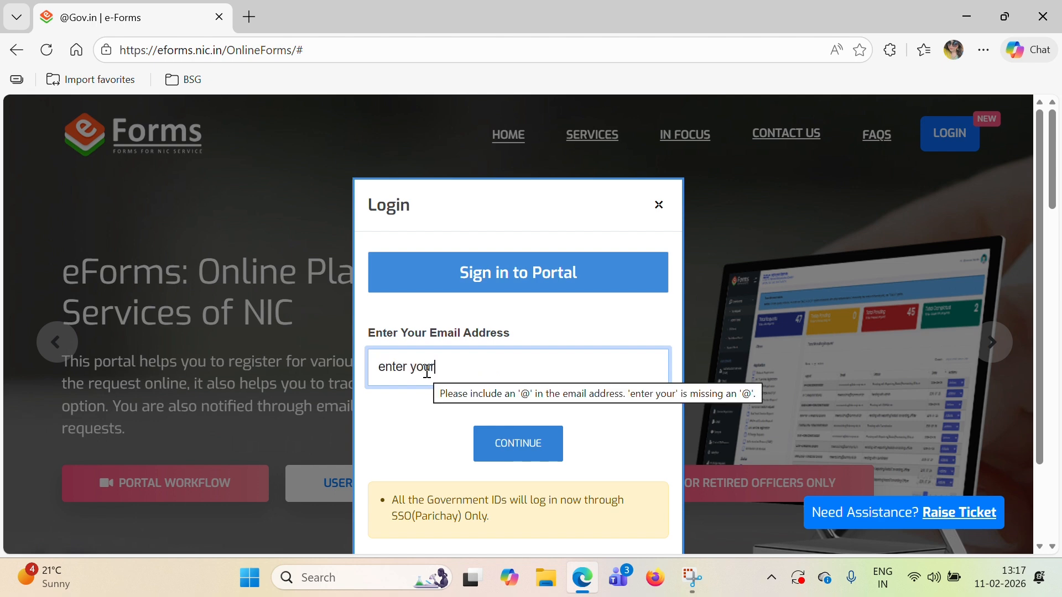
{"action": "type", "text": " mail address"}
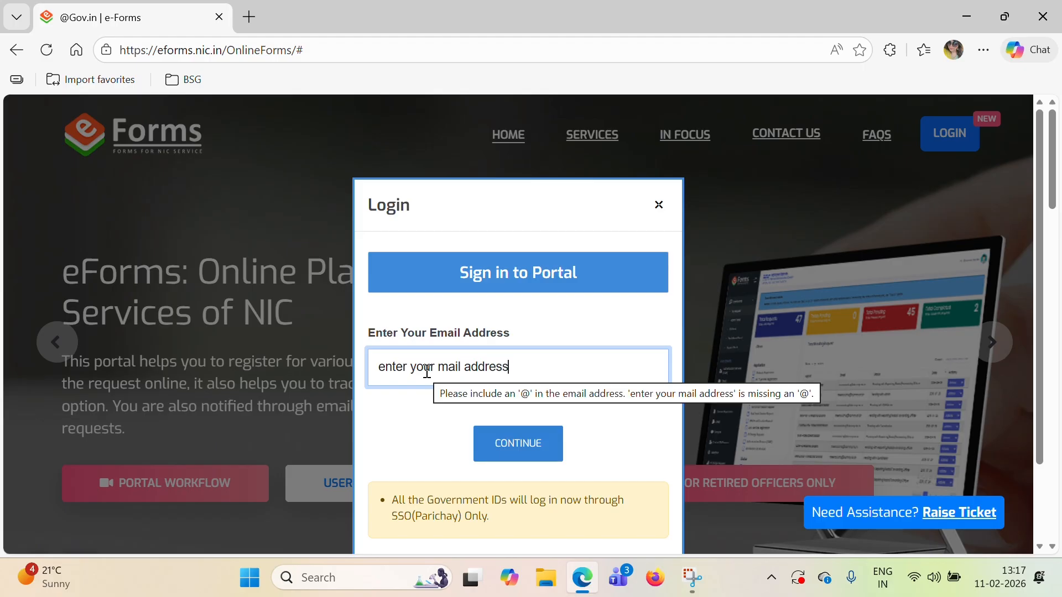
{"action": "key", "text": "BackSpace"}
{"action": "key", "text": "BackSpace"}
{"action": "key", "text": "BackSpace"}
{"action": "key", "text": "BackSpace"}
{"action": "key", "text": "BackSpace"}
{"action": "key", "text": "BackSpace"}
{"action": "key", "text": "BackSpace"}
{"action": "key", "text": "BackSpace"}
{"action": "key", "text": "BackSpace"}
{"action": "key", "text": "BackSpace"}
{"action": "key", "text": "BackSpace"}
{"action": "key", "text": "BackSpace"}
{"action": "key", "text": "BackSpace"}
{"action": "key", "text": "BackSpace"}
{"action": "key", "text": "BackSpace"}
{"action": "key", "text": "BackSpace"}
{"action": "key", "text": "BackSpace"}
{"action": "key", "text": "BackSpace"}
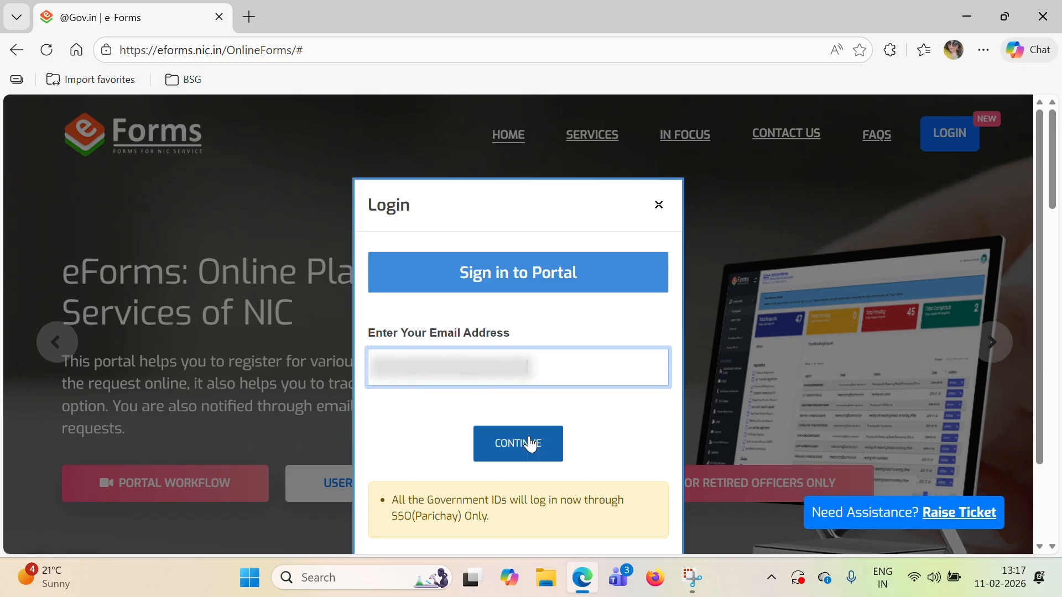
{"action": "left_click", "coordinate": [531, 437]}
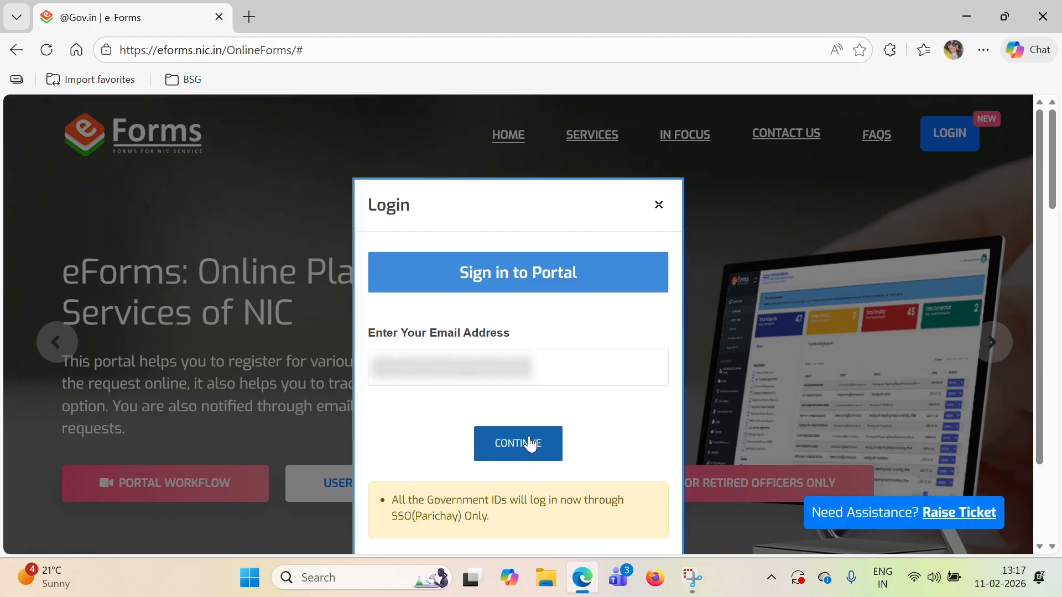
{"action": "scroll", "coordinate": [525, 389], "scroll_direction": "down", "scroll_amount": 2}
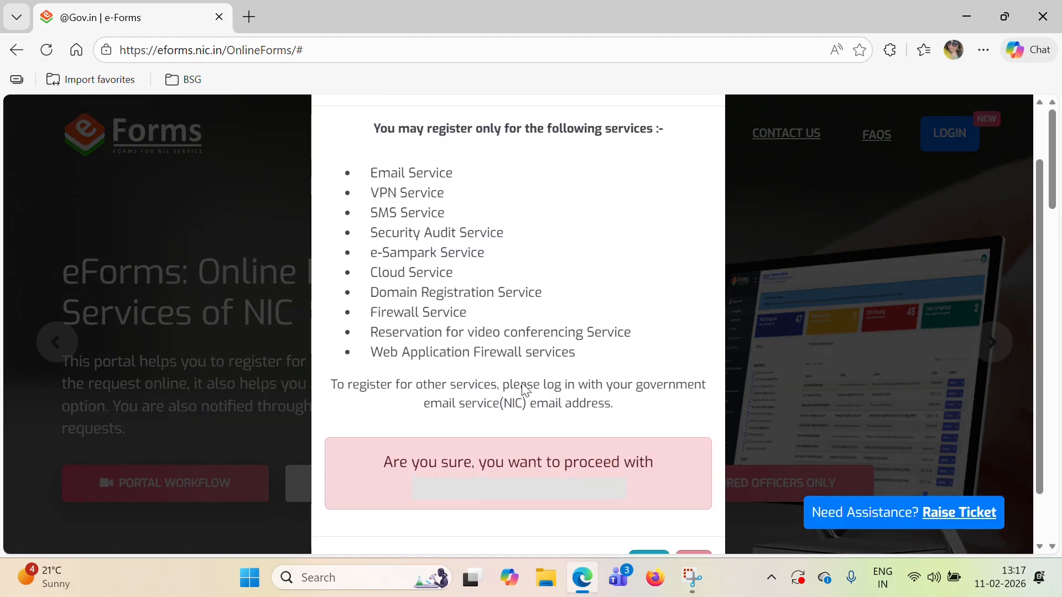
{"action": "scroll", "coordinate": [525, 390], "scroll_direction": "down", "scroll_amount": 1}
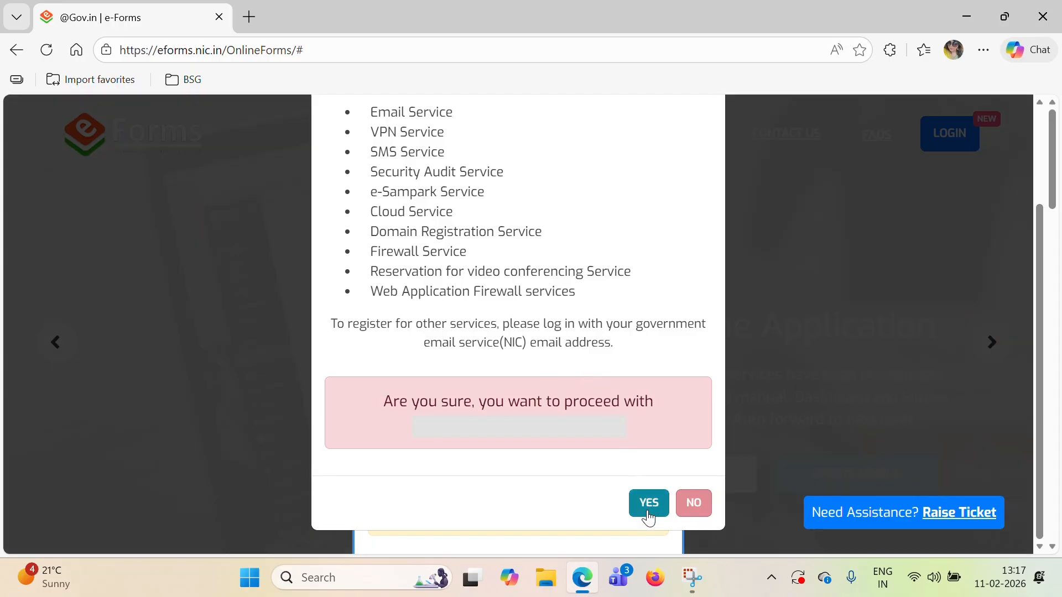
{"action": "left_click", "coordinate": [648, 502]}
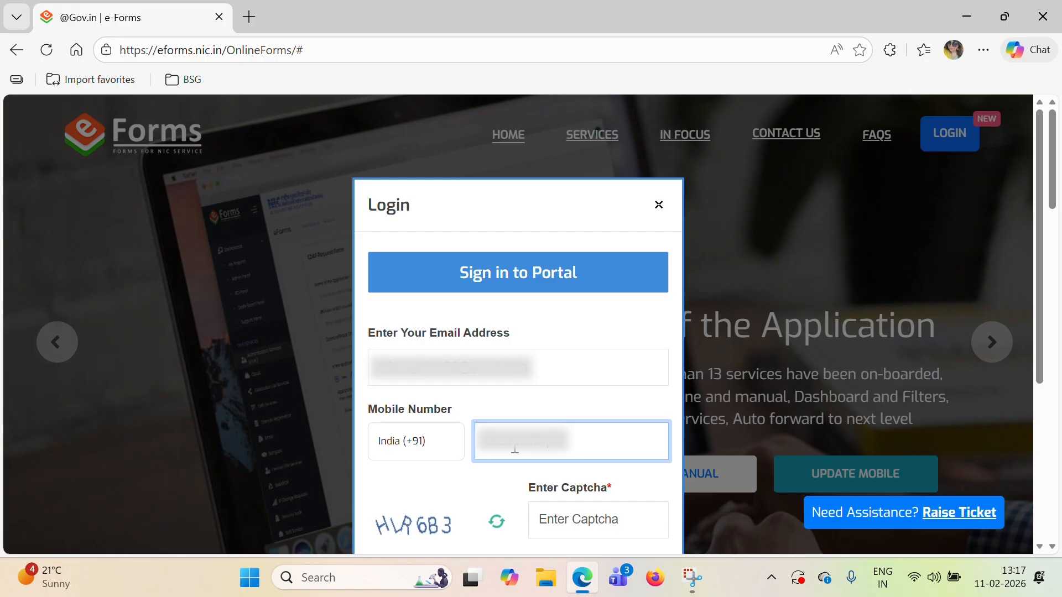
Step: Type the captcha shown into the Enter Captcha field of the sign-in form
{"action": "left_click", "coordinate": [559, 529]}
{"action": "type", "text": "HLR6B3"}
{"action": "scroll", "coordinate": [525, 481], "scroll_direction": "down", "scroll_amount": 1}
{"action": "scroll", "coordinate": [518, 469], "scroll_direction": "down", "scroll_amount": 2}
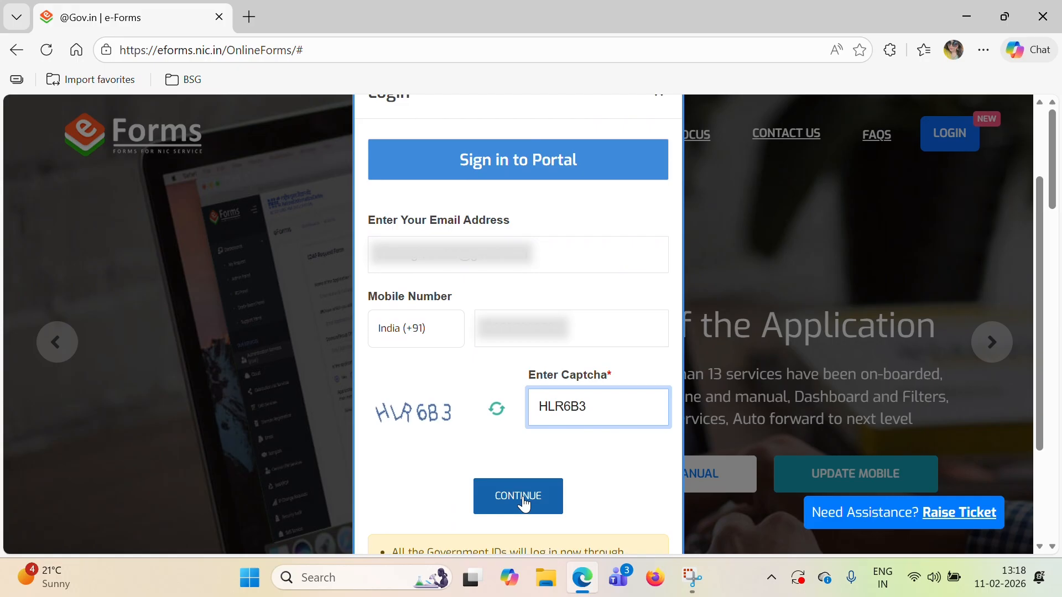
Step: Request the OTPs, enter the mobile and email OTPs, and verify them
{"action": "left_click", "coordinate": [519, 497]}
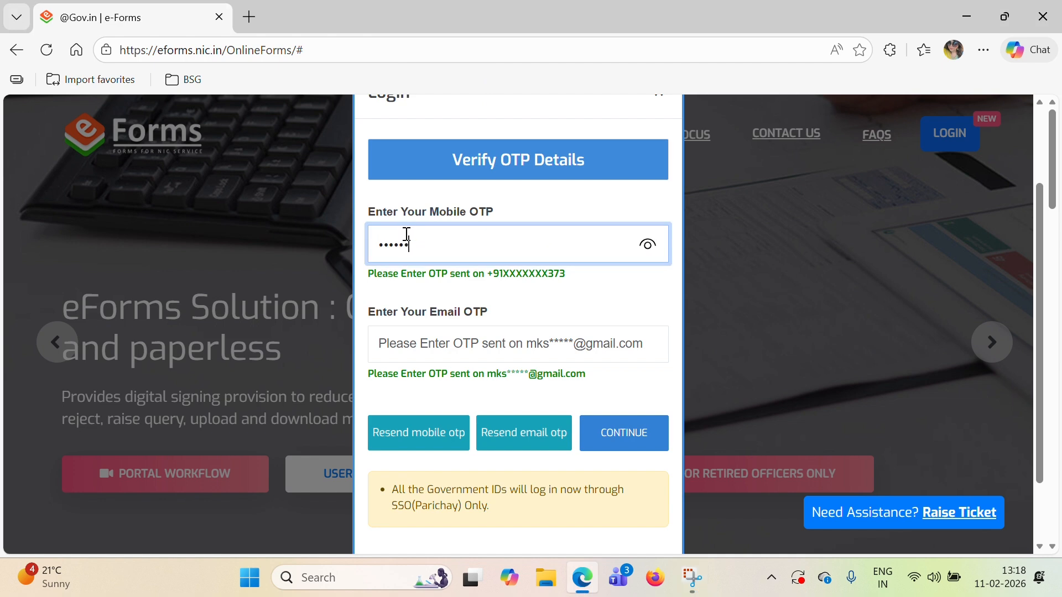
{"action": "type", "text": "•"}
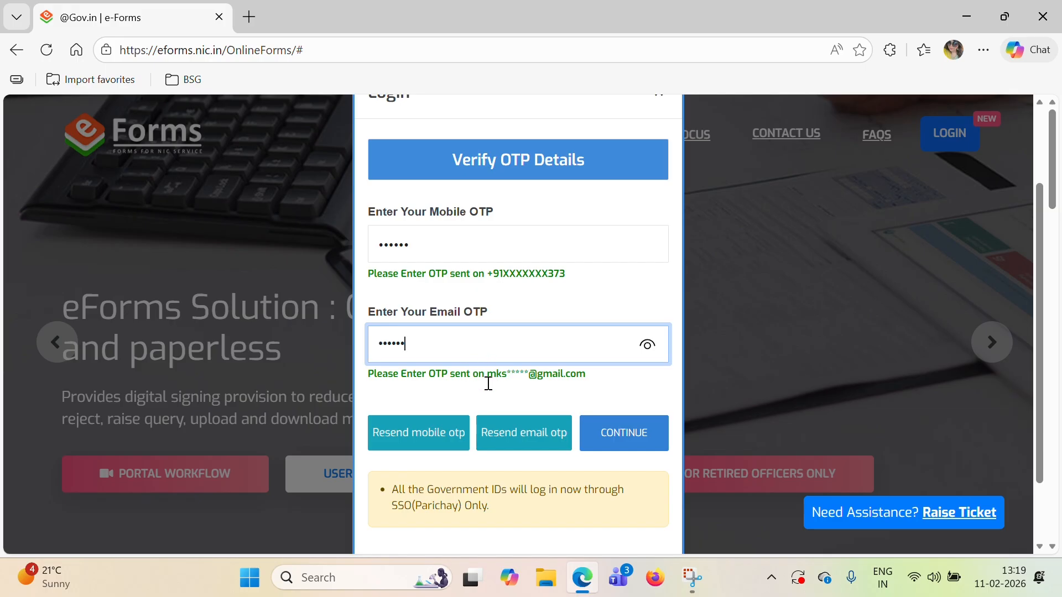
{"action": "left_click", "coordinate": [634, 433]}
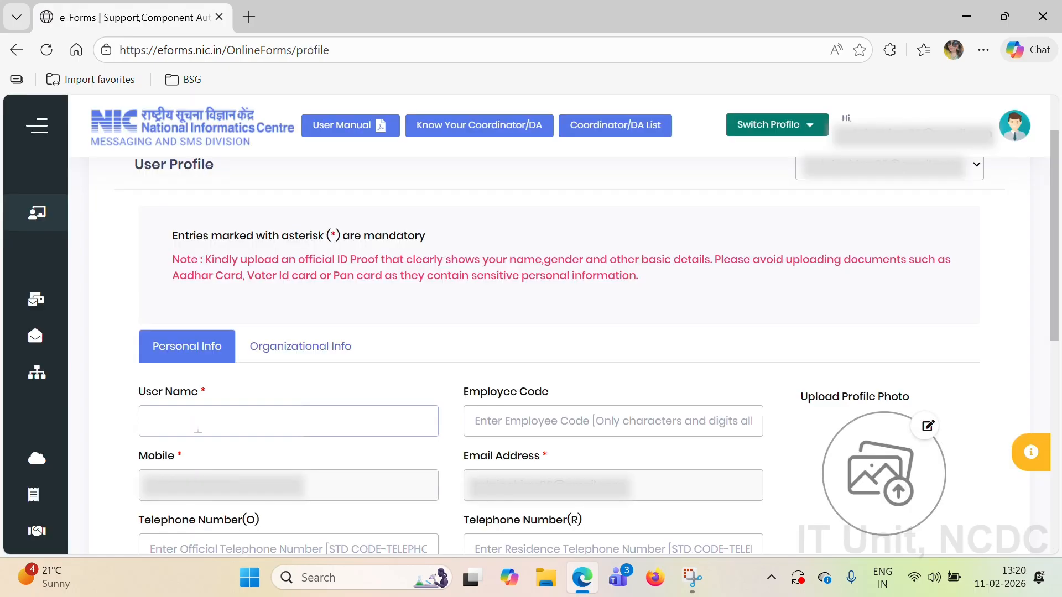
Step: Enter the user's full name, choose Technician as designation and fill the official address
{"action": "left_click", "coordinate": [198, 430]}
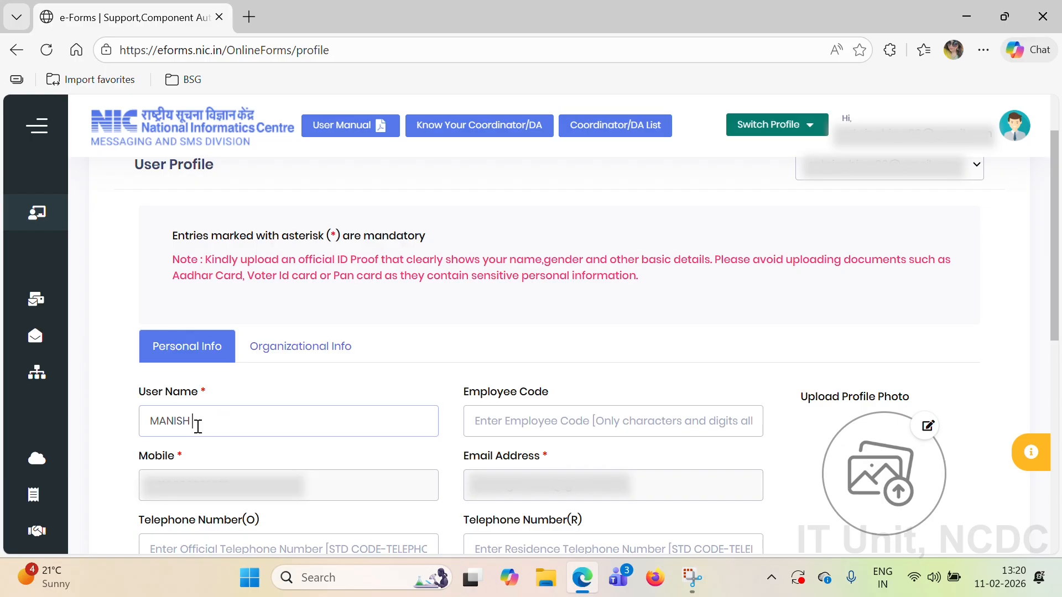
{"action": "scroll", "coordinate": [448, 396], "scroll_direction": "down", "scroll_amount": 1}
{"action": "scroll", "coordinate": [448, 396], "scroll_direction": "down", "scroll_amount": 1}
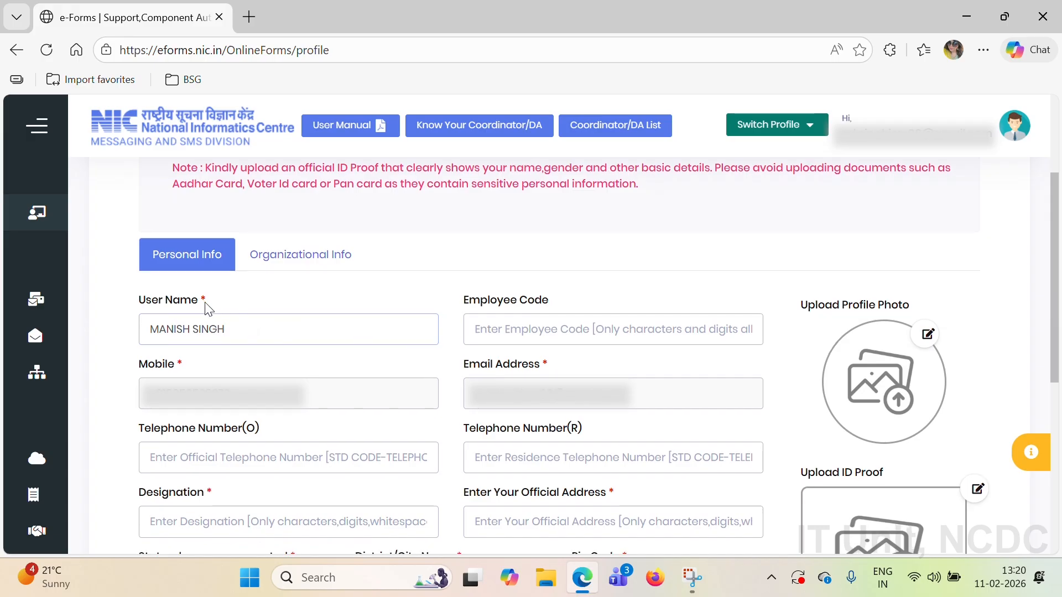
{"action": "scroll", "coordinate": [322, 396], "scroll_direction": "down", "scroll_amount": 2}
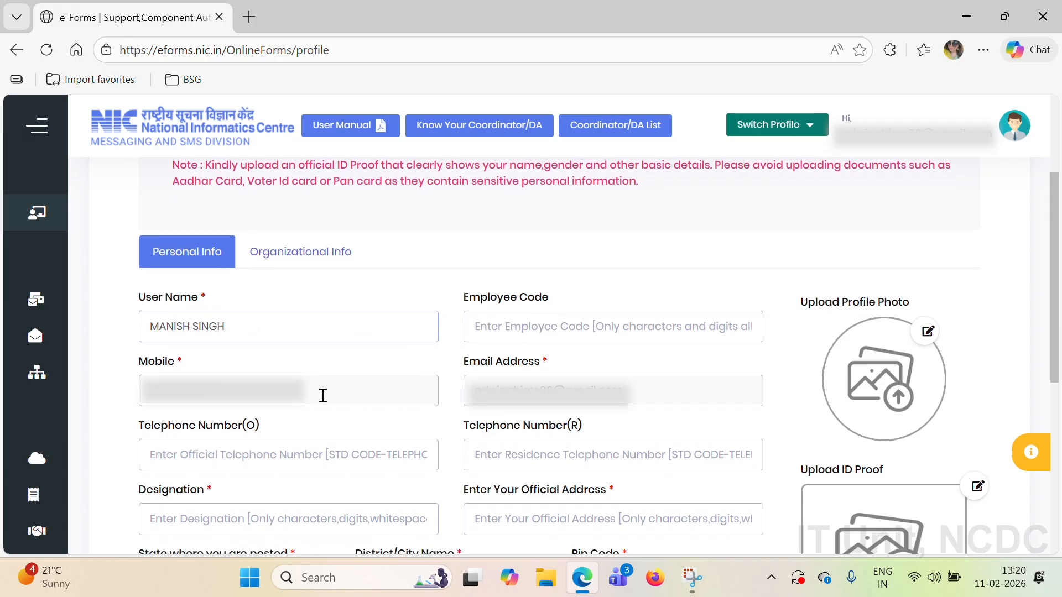
{"action": "scroll", "coordinate": [258, 382], "scroll_direction": "down", "scroll_amount": 1}
{"action": "left_click", "coordinate": [258, 382]}
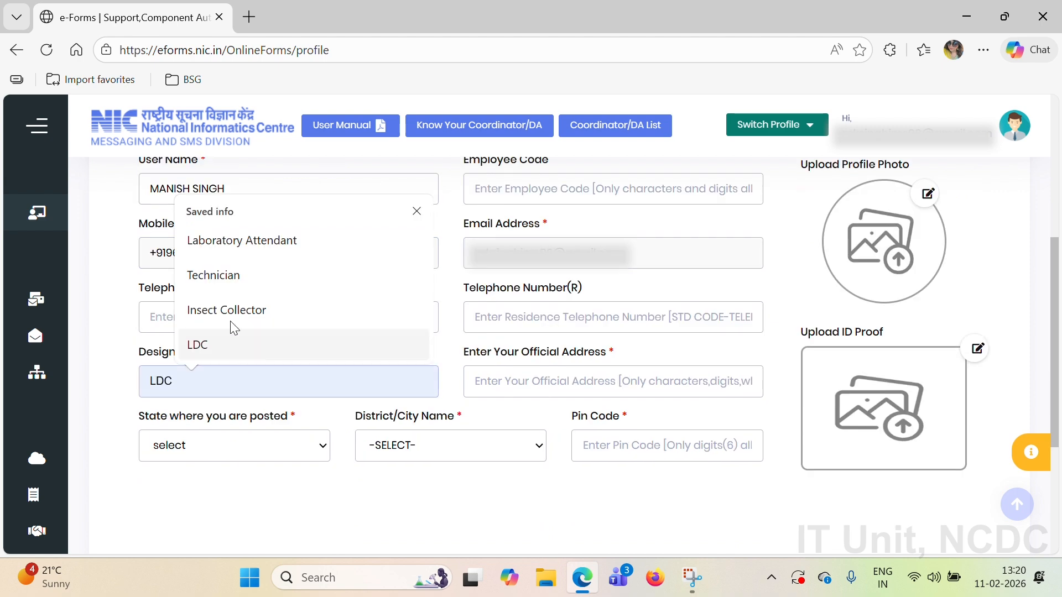
{"action": "left_click", "coordinate": [248, 282]}
{"action": "left_click", "coordinate": [487, 389]}
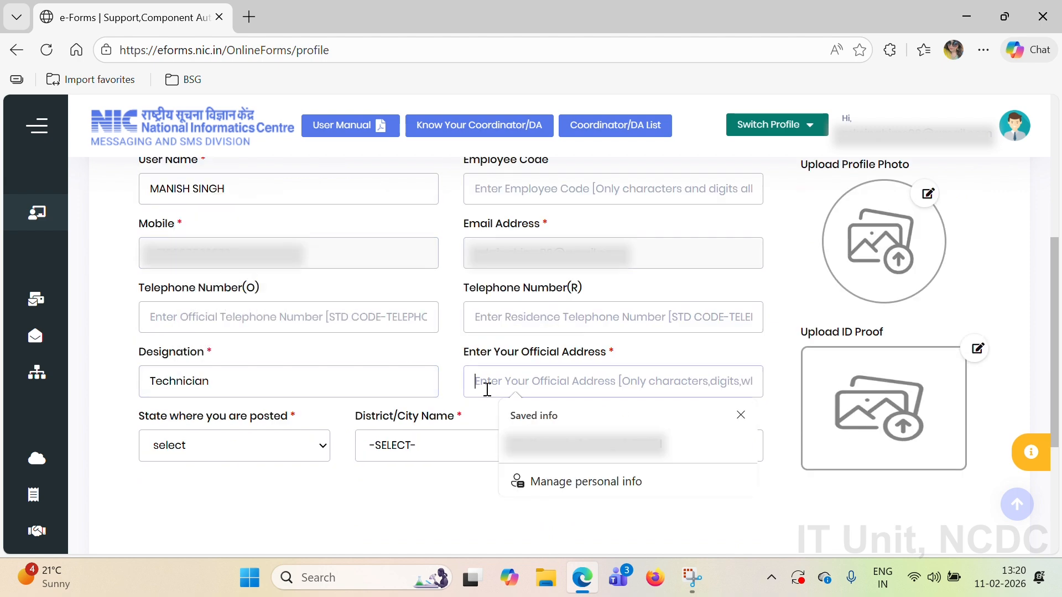
{"action": "left_click", "coordinate": [584, 444]}
Step: Select DELHI as state, NORTH as district, and fill in the pin code
{"action": "left_click", "coordinate": [291, 459]}
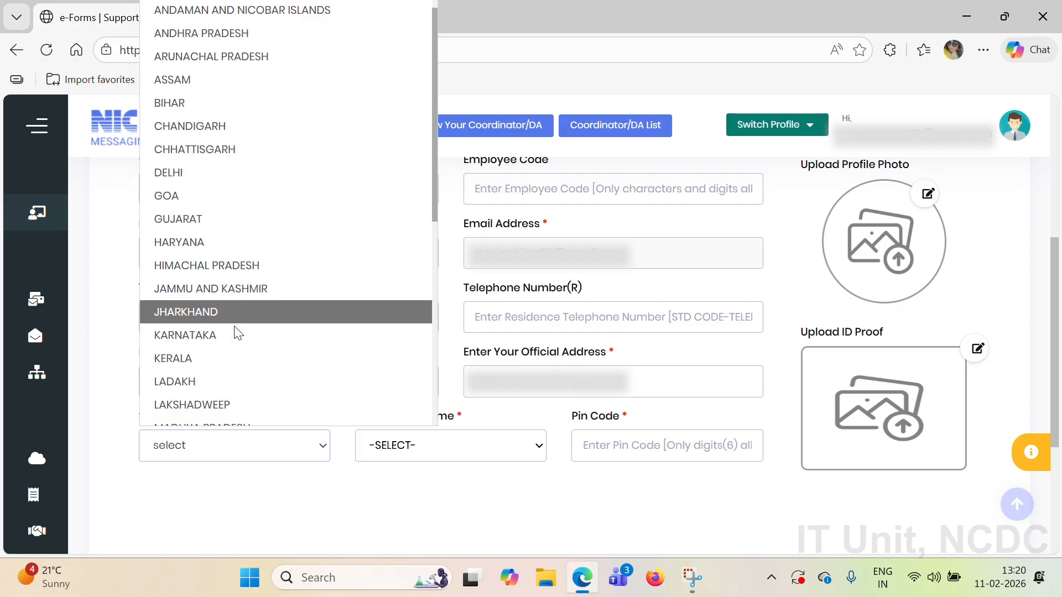
{"action": "scroll", "coordinate": [237, 332], "scroll_direction": "down", "scroll_amount": 3}
{"action": "scroll", "coordinate": [237, 332], "scroll_direction": "down", "scroll_amount": 4}
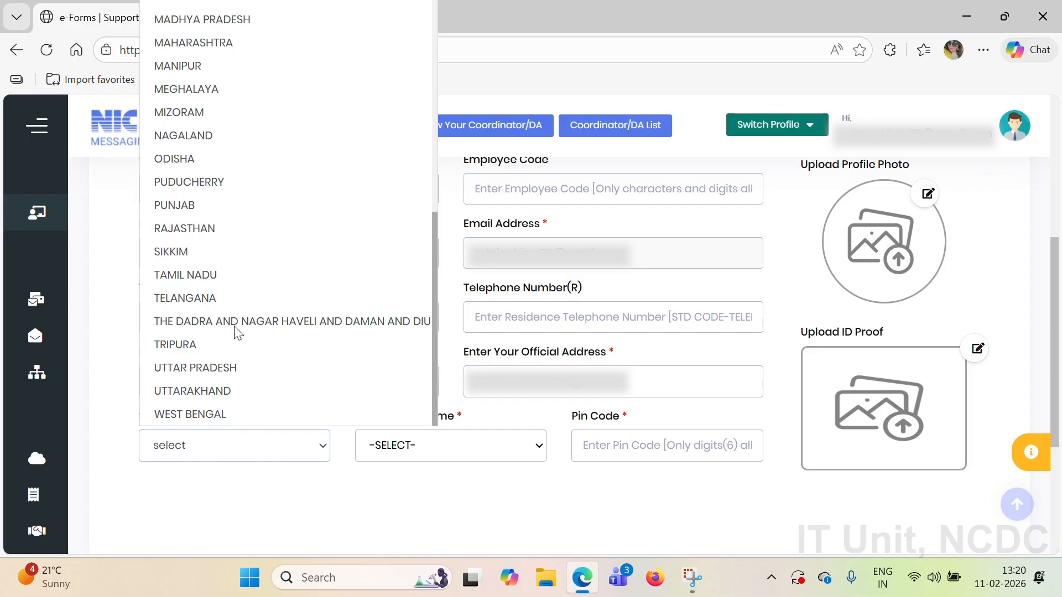
{"action": "key", "text": "n"}
{"action": "scroll", "coordinate": [215, 138], "scroll_direction": "up", "scroll_amount": 3}
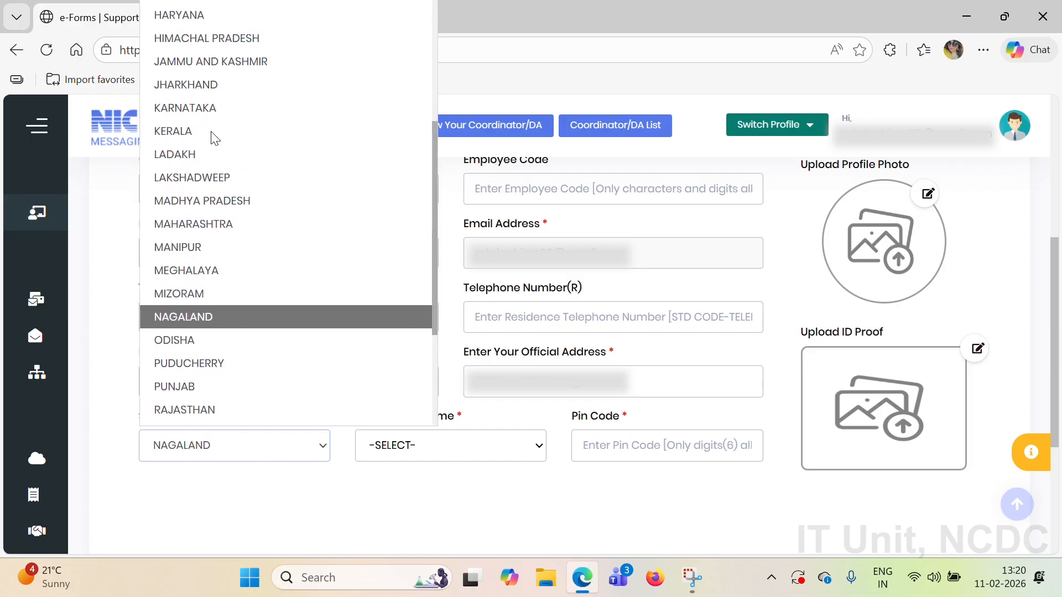
{"action": "scroll", "coordinate": [215, 138], "scroll_direction": "up", "scroll_amount": 4}
{"action": "left_click", "coordinate": [185, 117]}
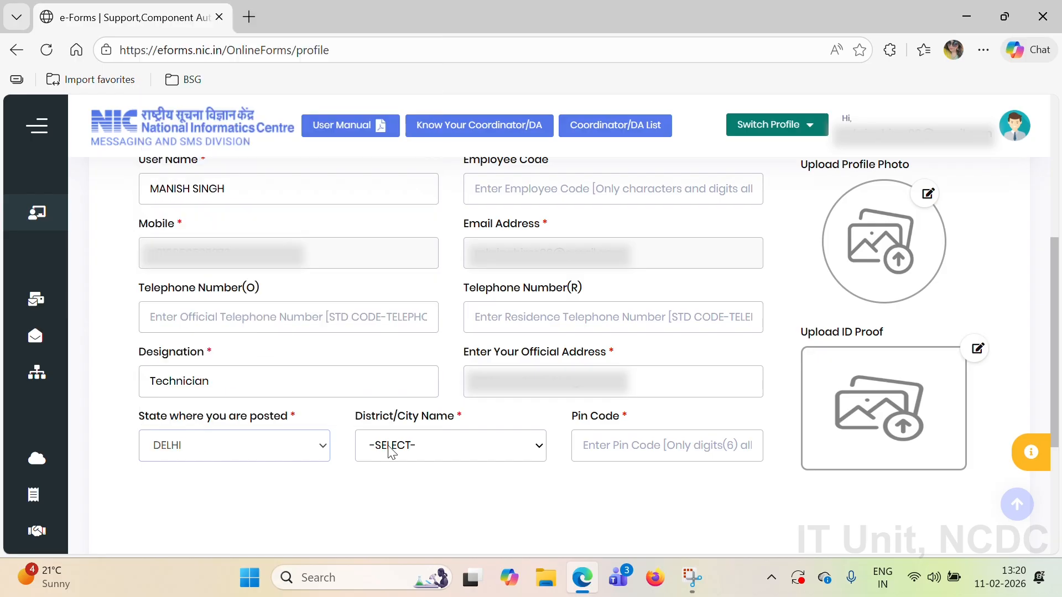
{"action": "left_click", "coordinate": [392, 450]}
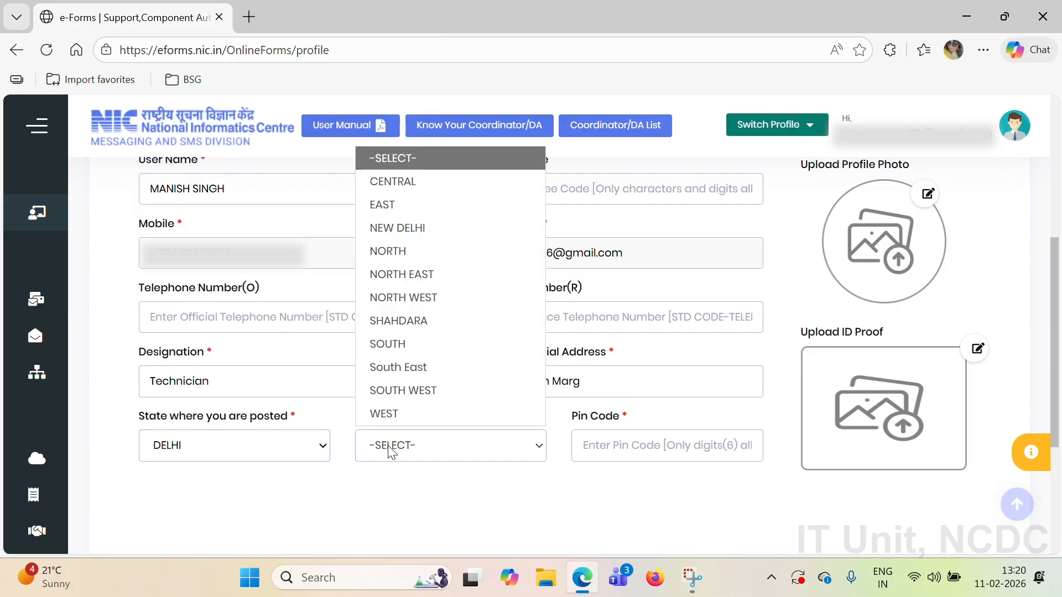
{"action": "left_click", "coordinate": [398, 255]}
{"action": "left_click", "coordinate": [620, 447]}
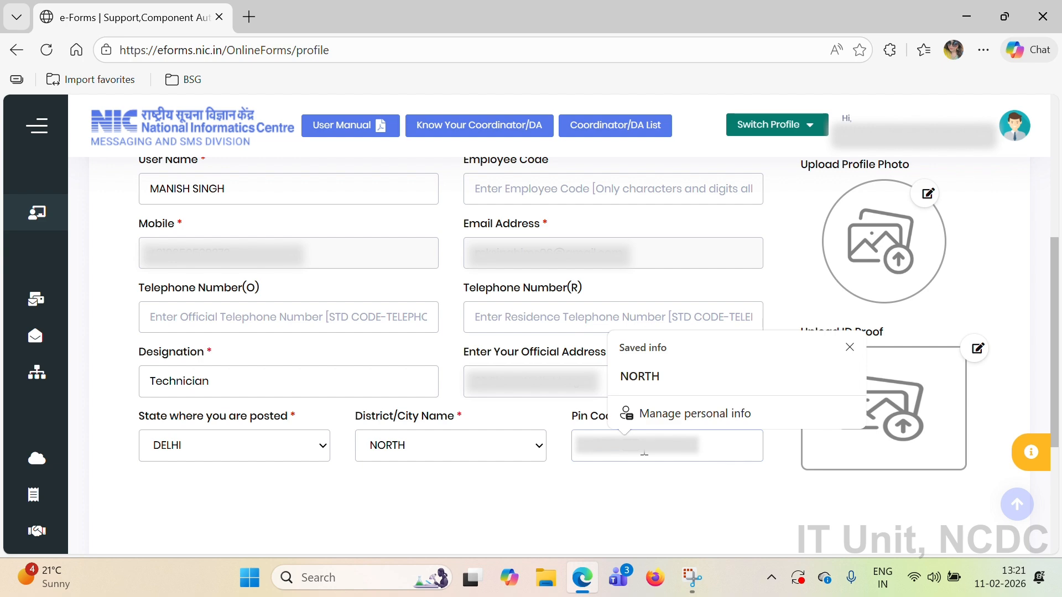
{"action": "scroll", "coordinate": [644, 451], "scroll_direction": "down", "scroll_amount": 2}
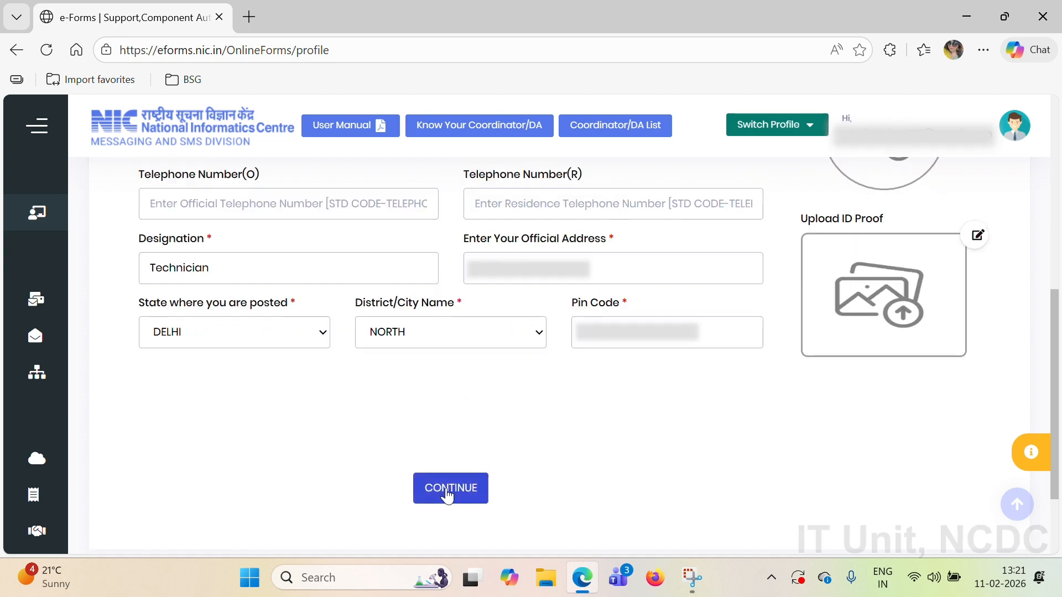
Step: Save personal info and choose National Centre for Disease Control (NCDC) as the organization
{"action": "left_click", "coordinate": [449, 489]}
{"action": "scroll", "coordinate": [505, 263], "scroll_direction": "up", "scroll_amount": 1}
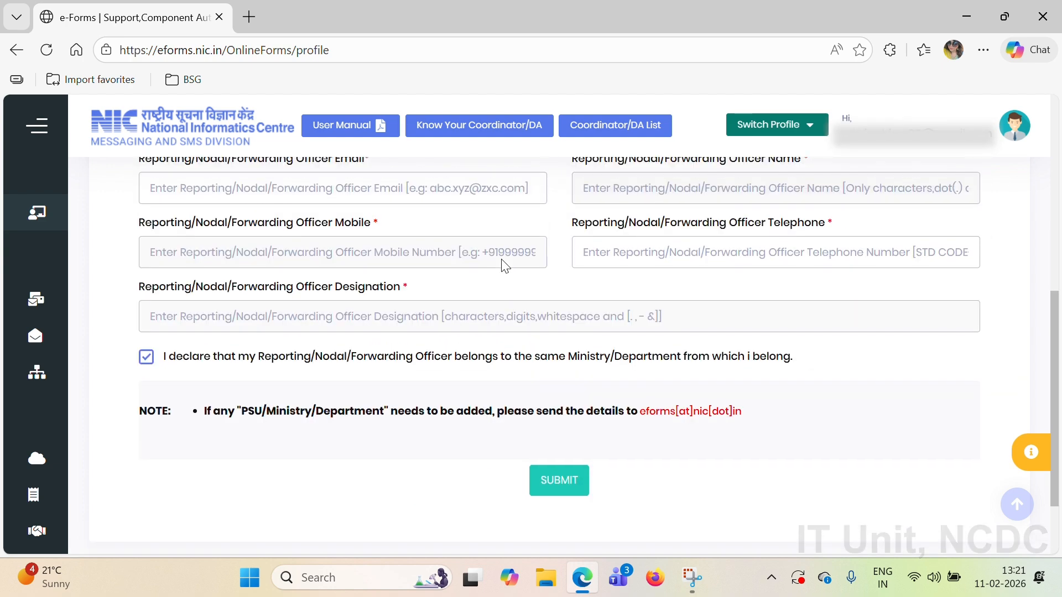
{"action": "scroll", "coordinate": [505, 264], "scroll_direction": "up", "scroll_amount": 2}
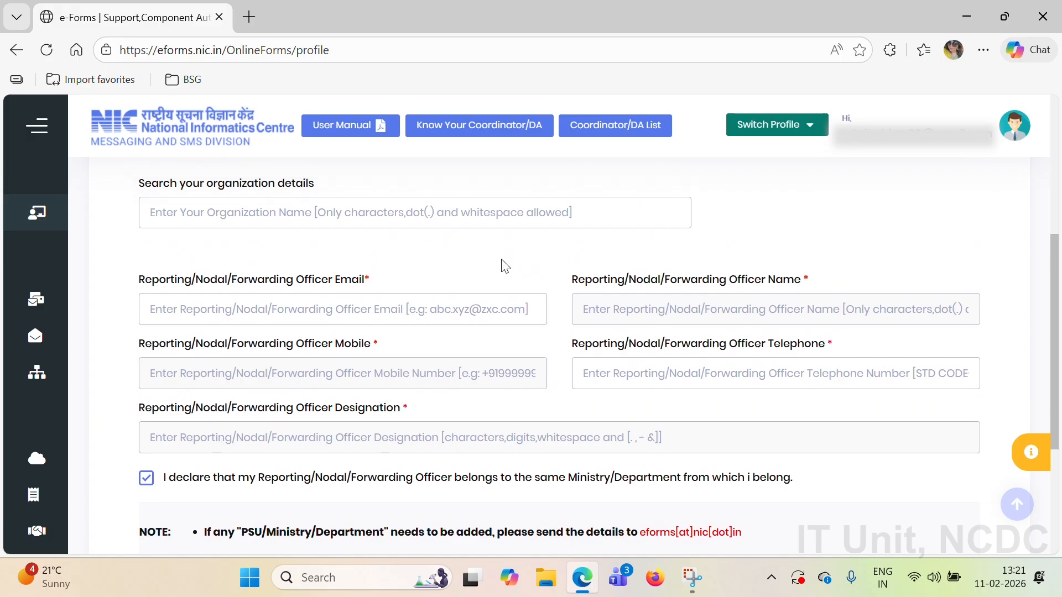
{"action": "scroll", "coordinate": [502, 259], "scroll_direction": "up", "scroll_amount": 2}
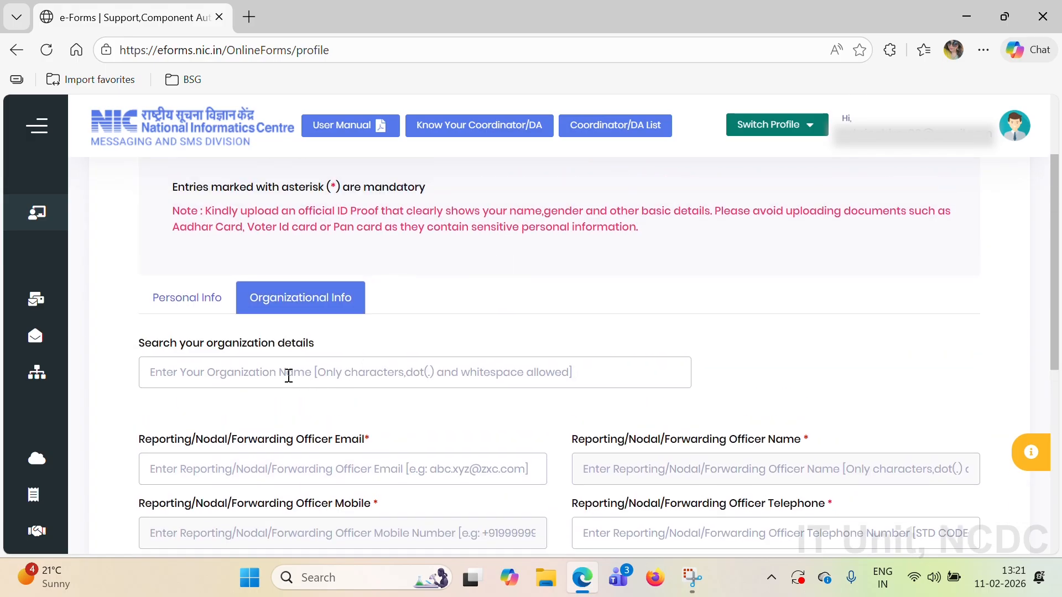
{"action": "left_click", "coordinate": [288, 376]}
{"action": "type", "text": "NCDC"}
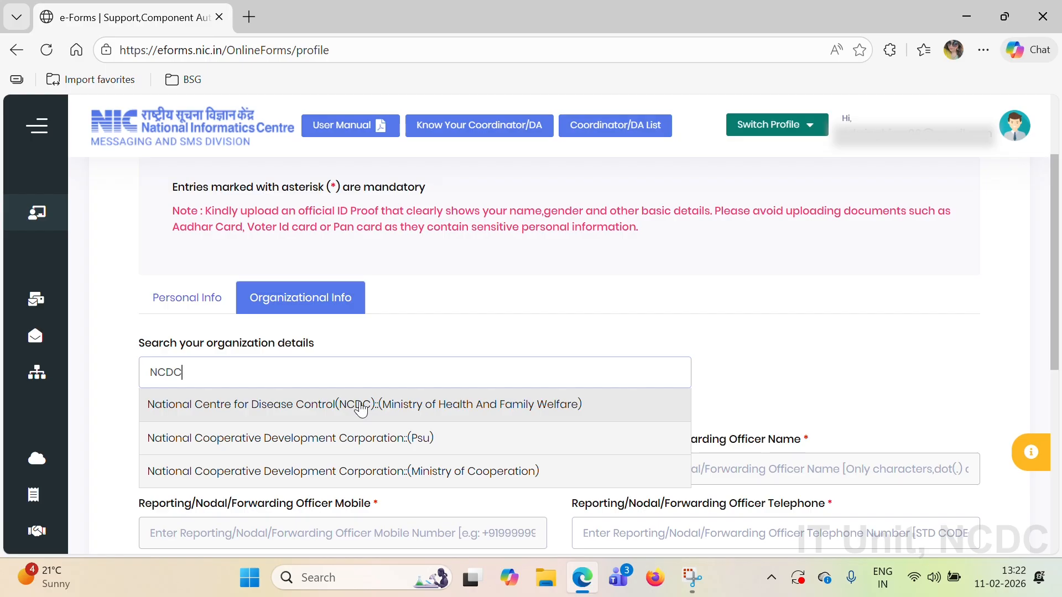
{"action": "left_click", "coordinate": [360, 409]}
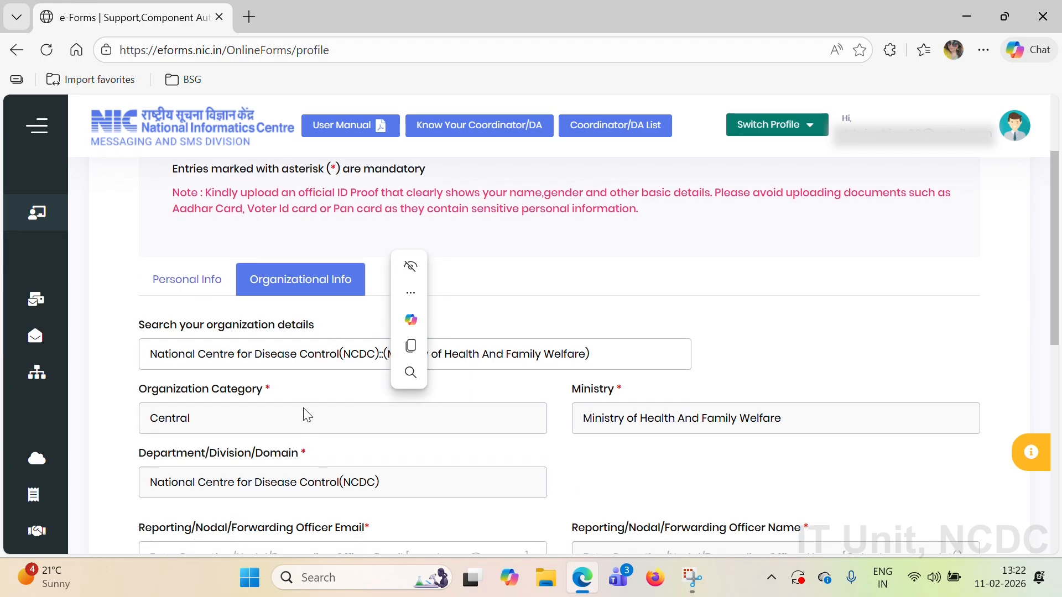
Step: Submit the completed profile, confirm its creation, and dismiss the success message
{"action": "scroll", "coordinate": [304, 414], "scroll_direction": "down", "scroll_amount": 1}
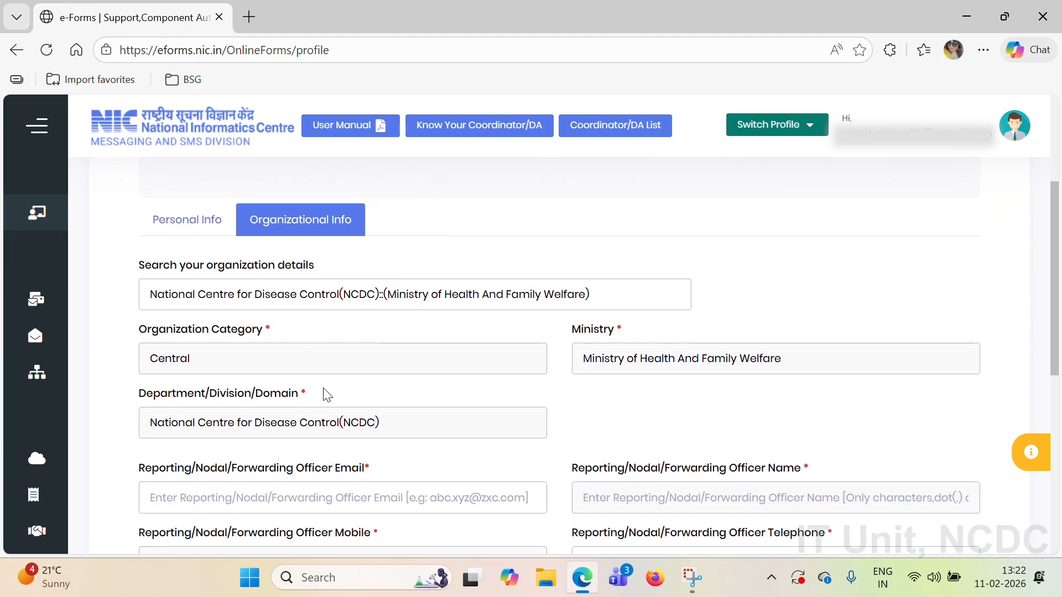
{"action": "scroll", "coordinate": [415, 407], "scroll_direction": "down", "scroll_amount": 2}
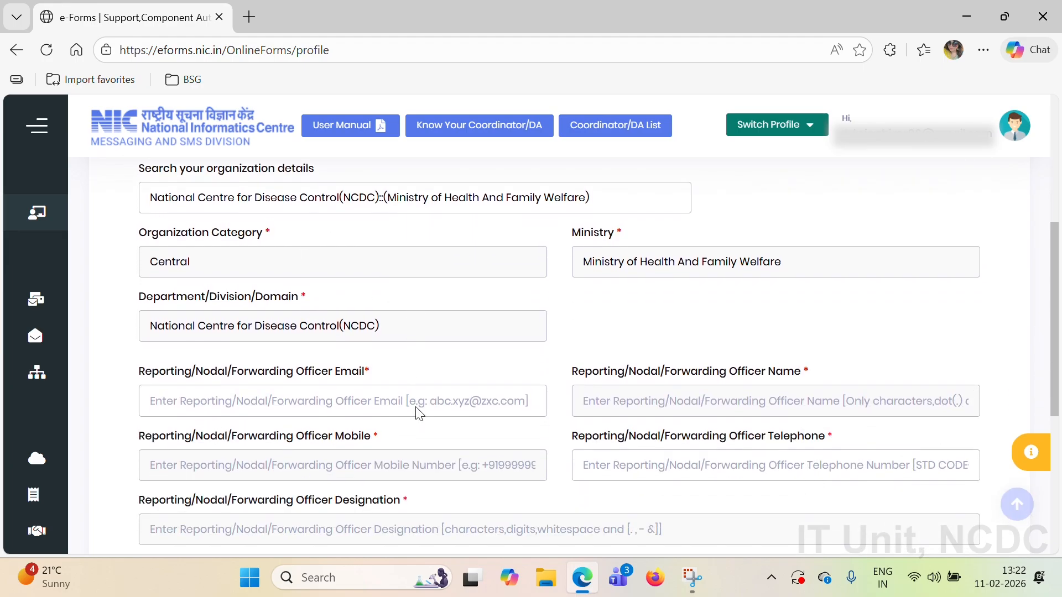
{"action": "scroll", "coordinate": [416, 410], "scroll_direction": "down", "scroll_amount": 1}
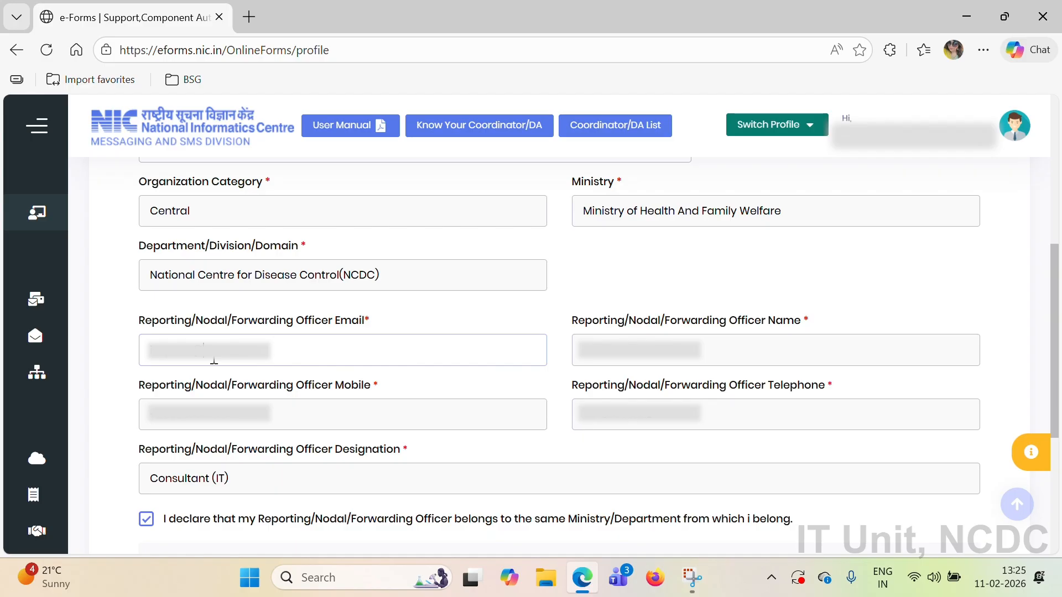
{"action": "scroll", "coordinate": [215, 361], "scroll_direction": "down", "scroll_amount": 3}
{"action": "left_click", "coordinate": [555, 441]}
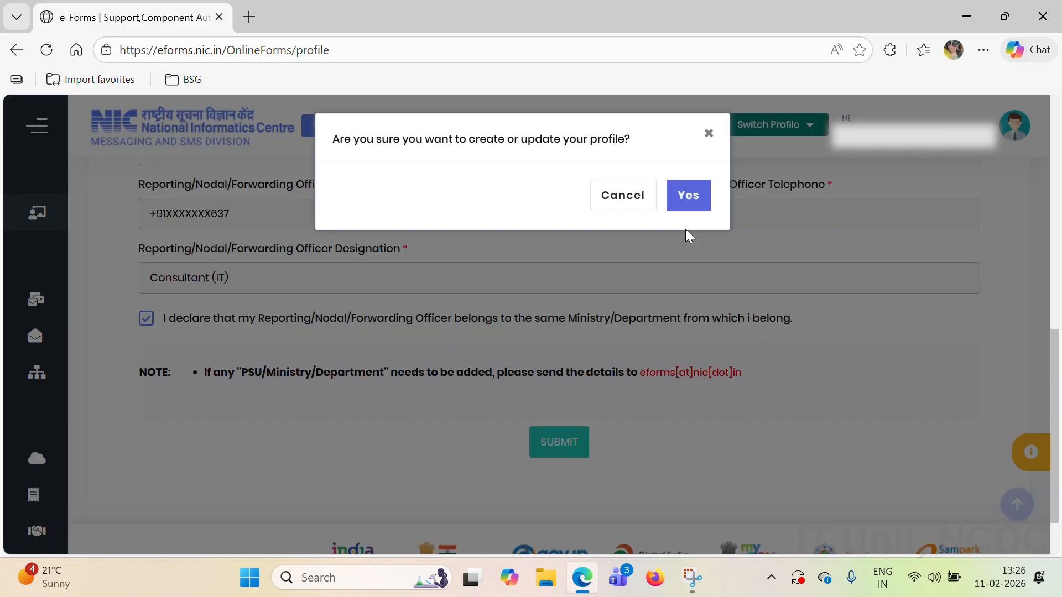
{"action": "left_click", "coordinate": [687, 196]}
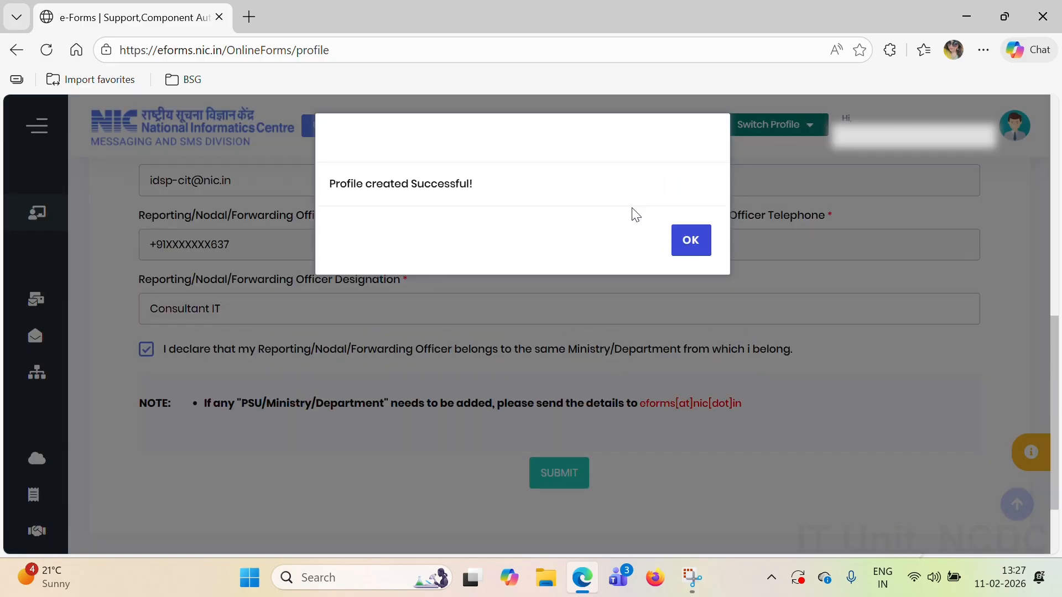
{"action": "left_click", "coordinate": [692, 241]}
{"action": "scroll", "coordinate": [599, 367], "scroll_direction": "down", "scroll_amount": 3}
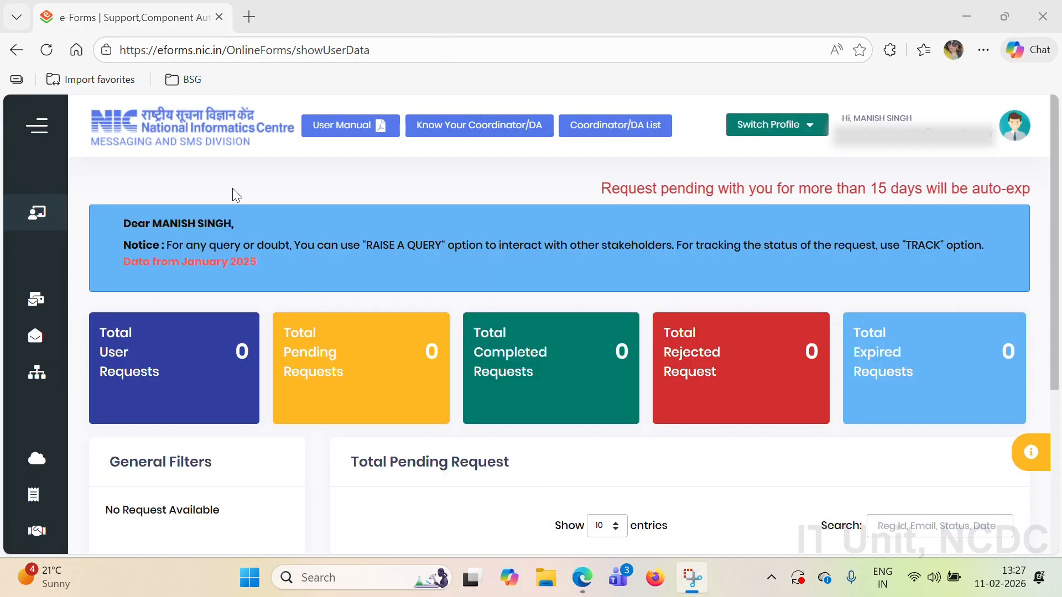
{"action": "mouse_move", "coordinate": [54, 191]}
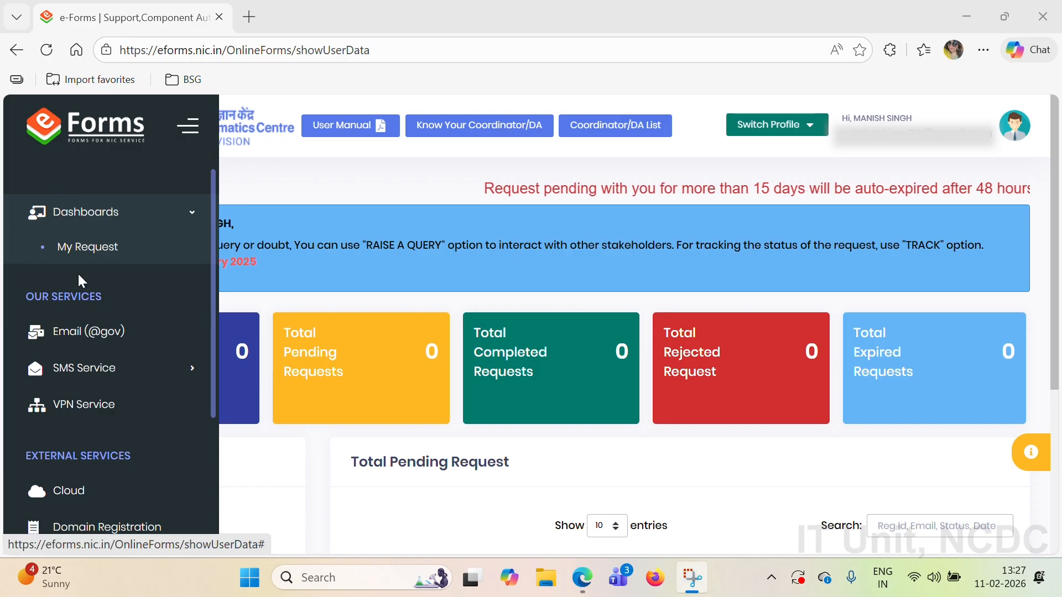
{"action": "left_click", "coordinate": [119, 339]}
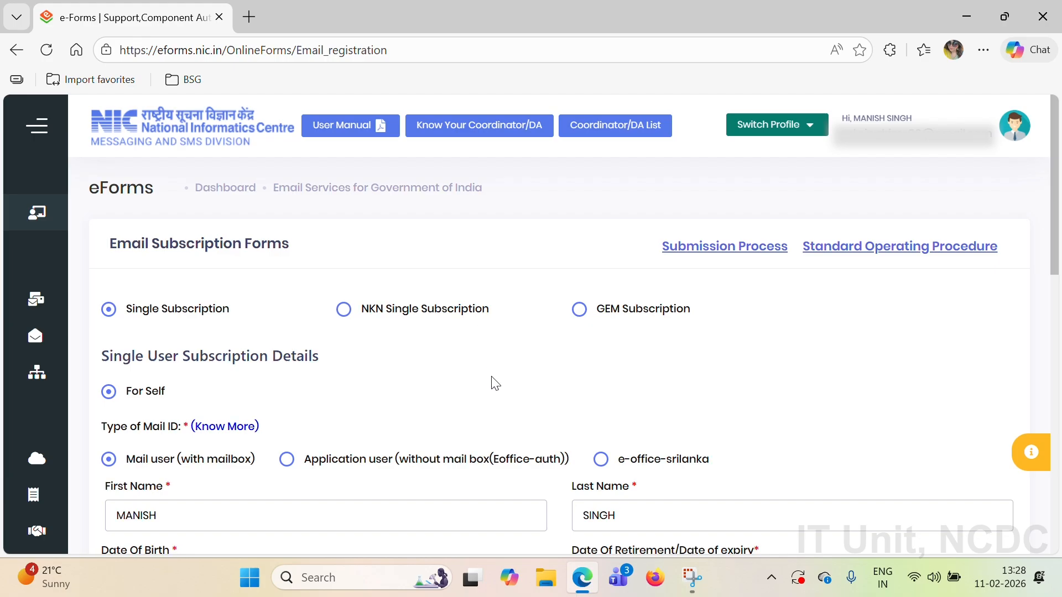
{"action": "scroll", "coordinate": [495, 383], "scroll_direction": "down", "scroll_amount": 5}
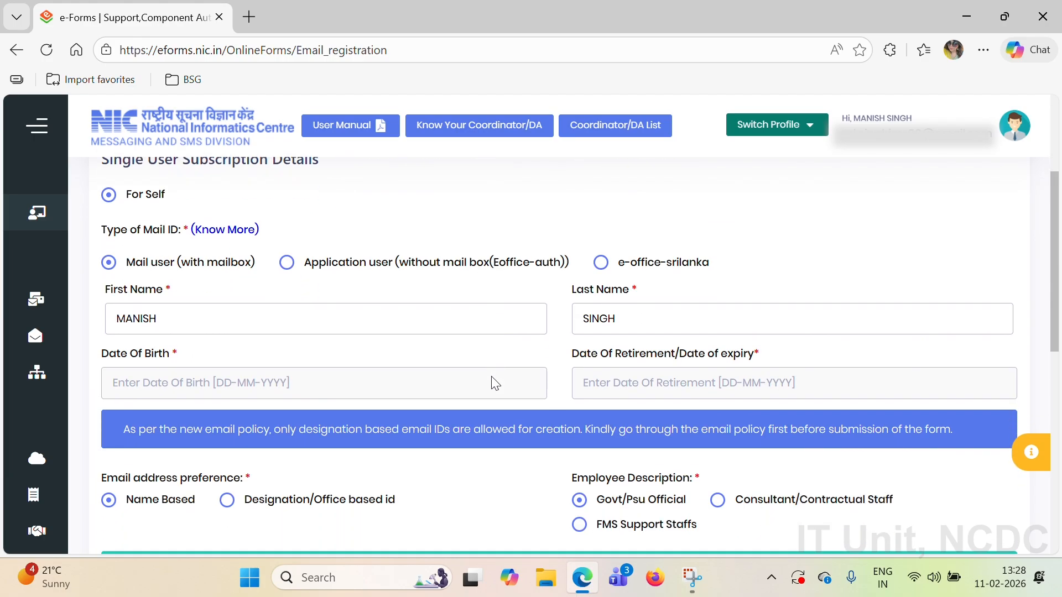
{"action": "scroll", "coordinate": [495, 383], "scroll_direction": "down", "scroll_amount": 6}
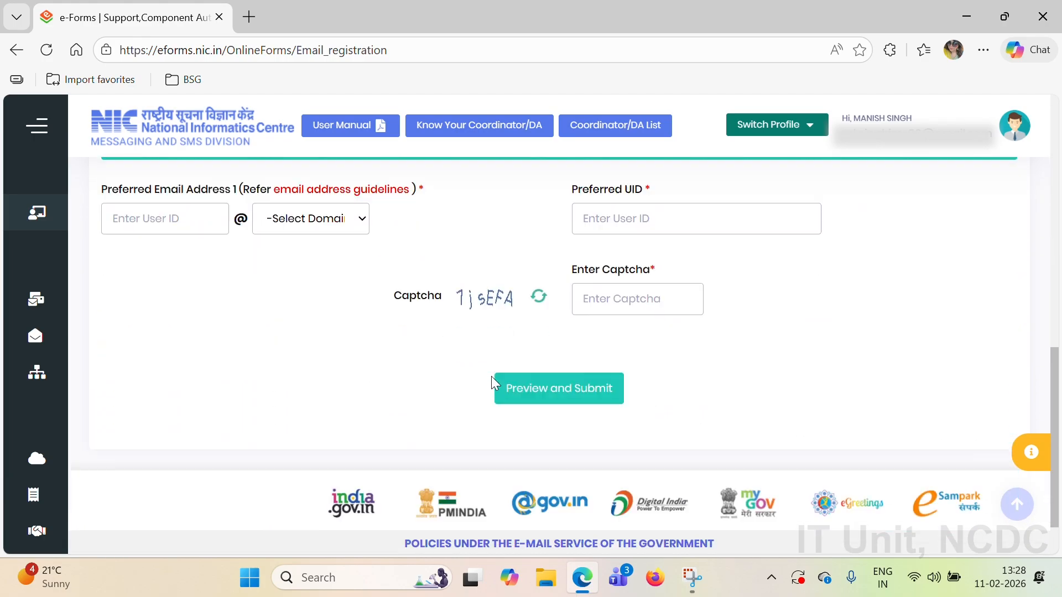
{"action": "scroll", "coordinate": [495, 383], "scroll_direction": "up", "scroll_amount": 2}
{"action": "scroll", "coordinate": [495, 384], "scroll_direction": "up", "scroll_amount": 10}
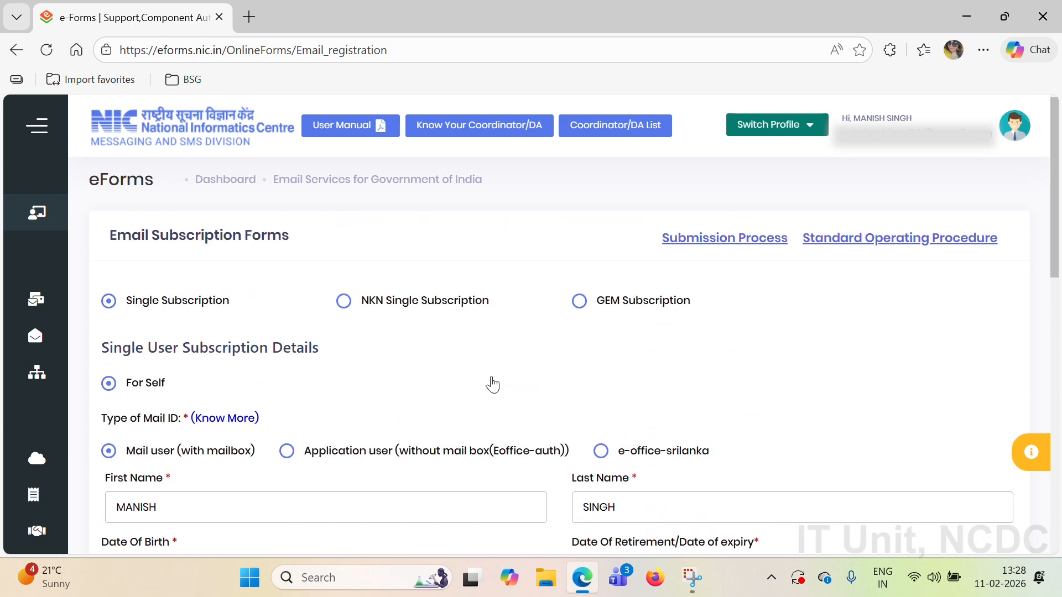
{"action": "scroll", "coordinate": [443, 398], "scroll_direction": "down", "scroll_amount": 1}
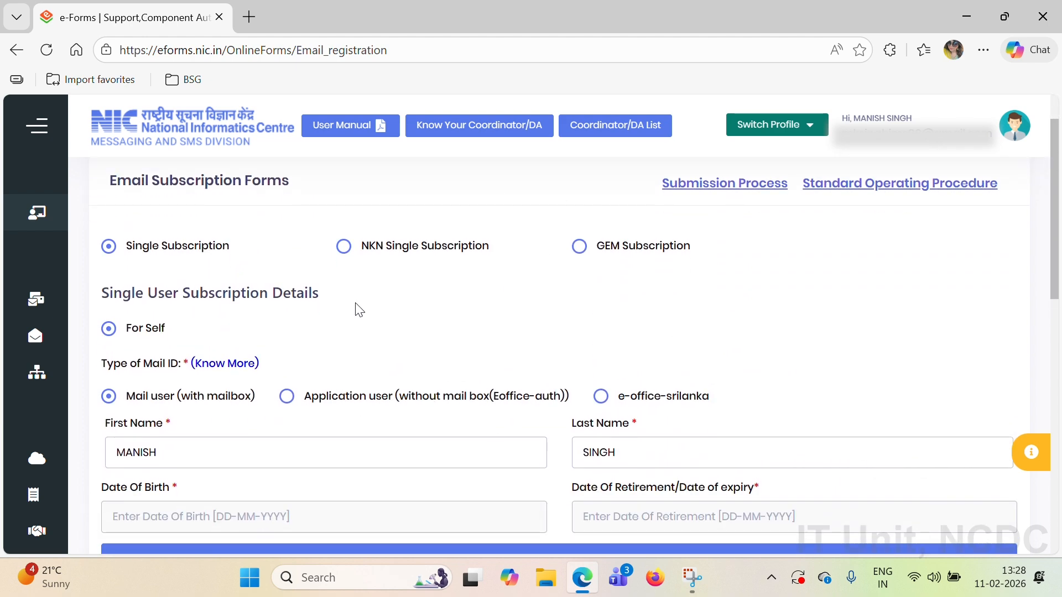
{"action": "scroll", "coordinate": [520, 266], "scroll_direction": "down", "scroll_amount": 2}
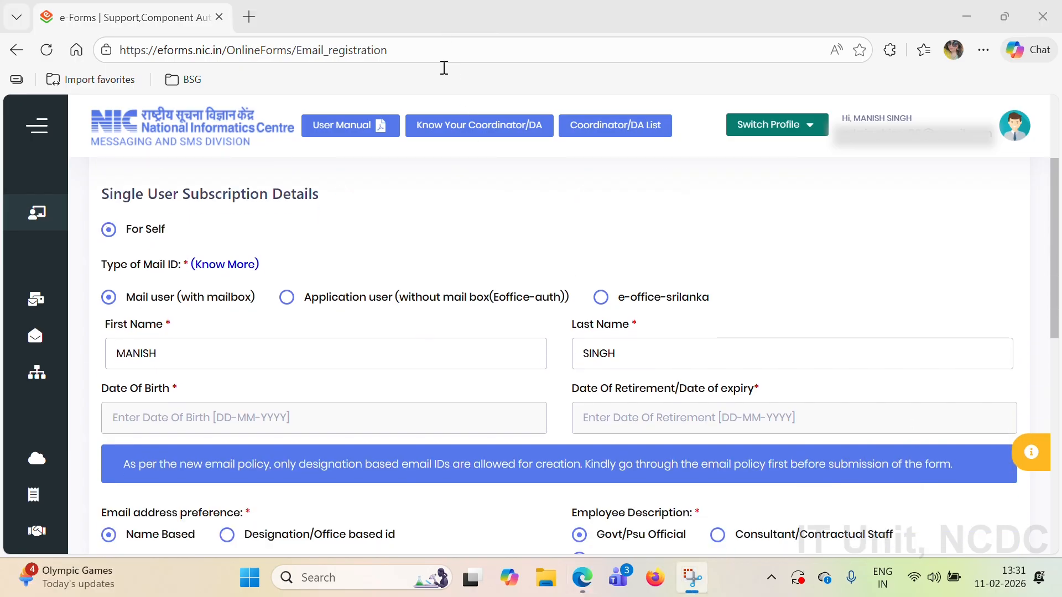
{"action": "scroll", "coordinate": [452, 286], "scroll_direction": "down", "scroll_amount": 1}
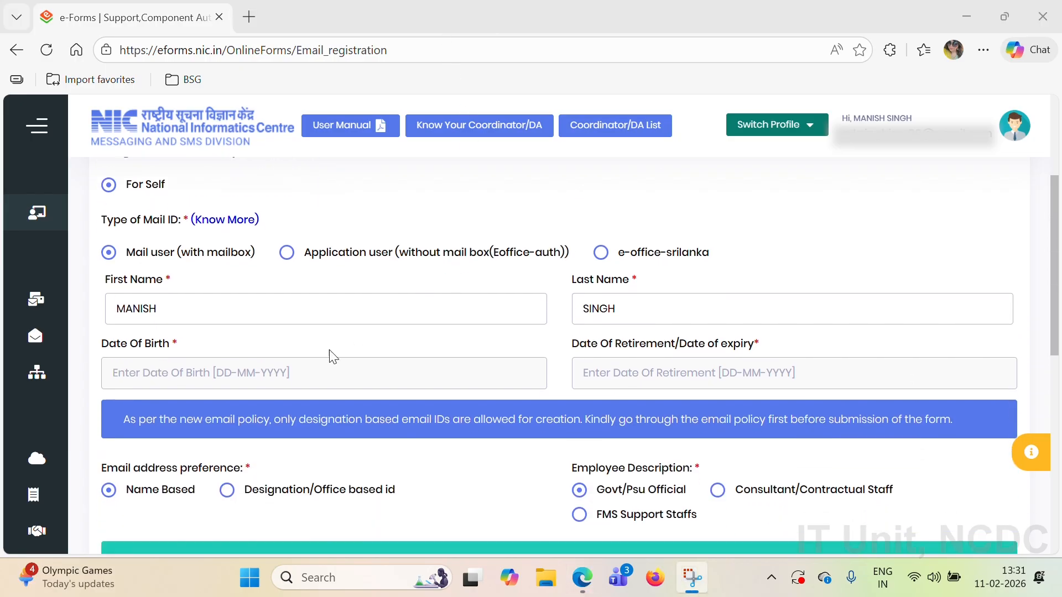
{"action": "left_click", "coordinate": [331, 367]}
{"action": "left_click", "coordinate": [182, 208]}
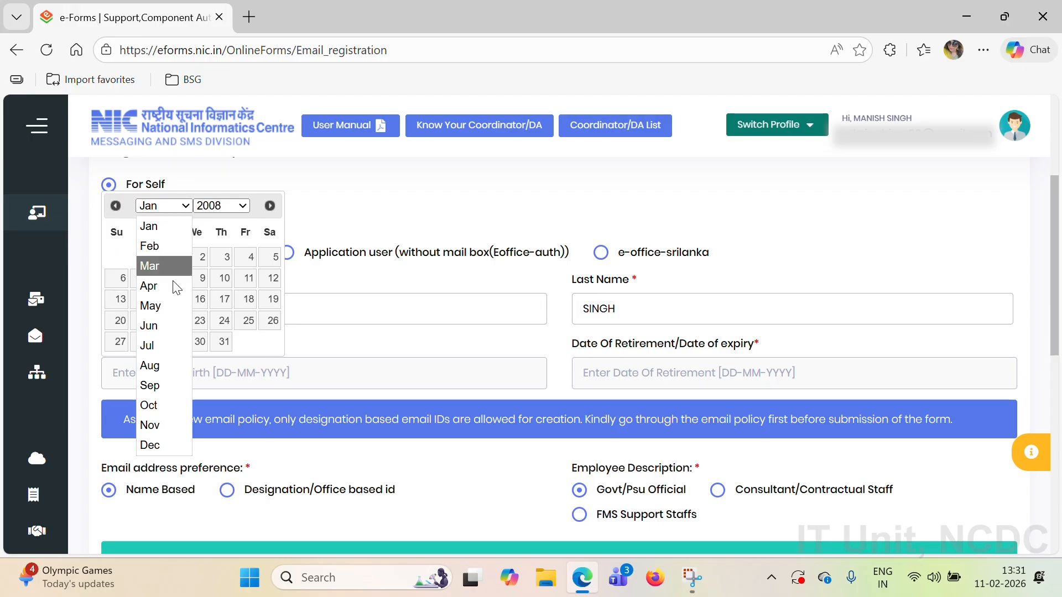
{"action": "left_click", "coordinate": [238, 206]}
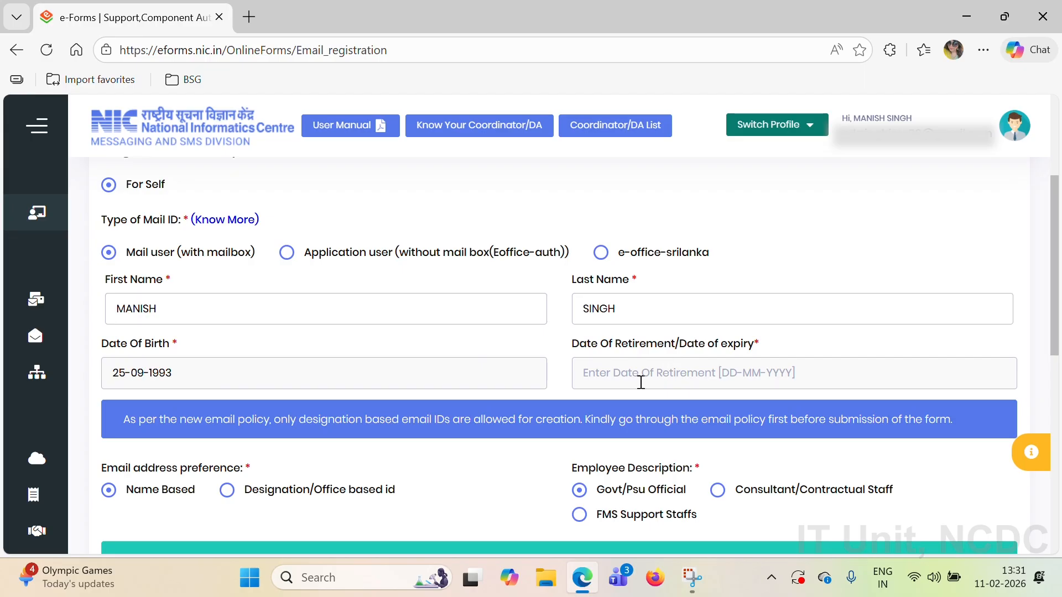
{"action": "left_click", "coordinate": [625, 375]}
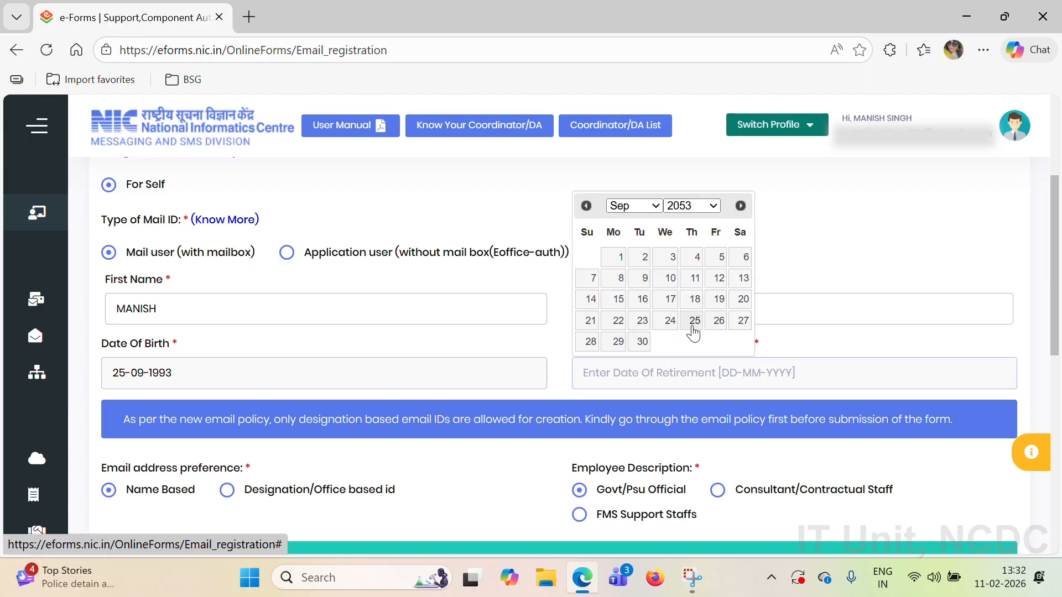
{"action": "left_click", "coordinate": [693, 321]}
{"action": "scroll", "coordinate": [696, 280], "scroll_direction": "down", "scroll_amount": 2}
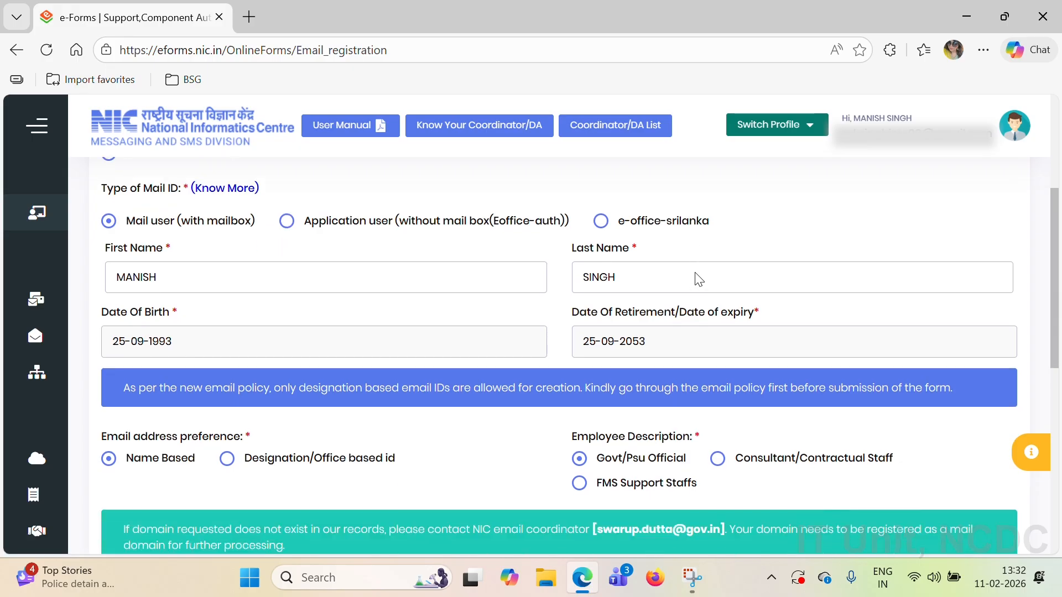
{"action": "scroll", "coordinate": [696, 272], "scroll_direction": "down", "scroll_amount": 1}
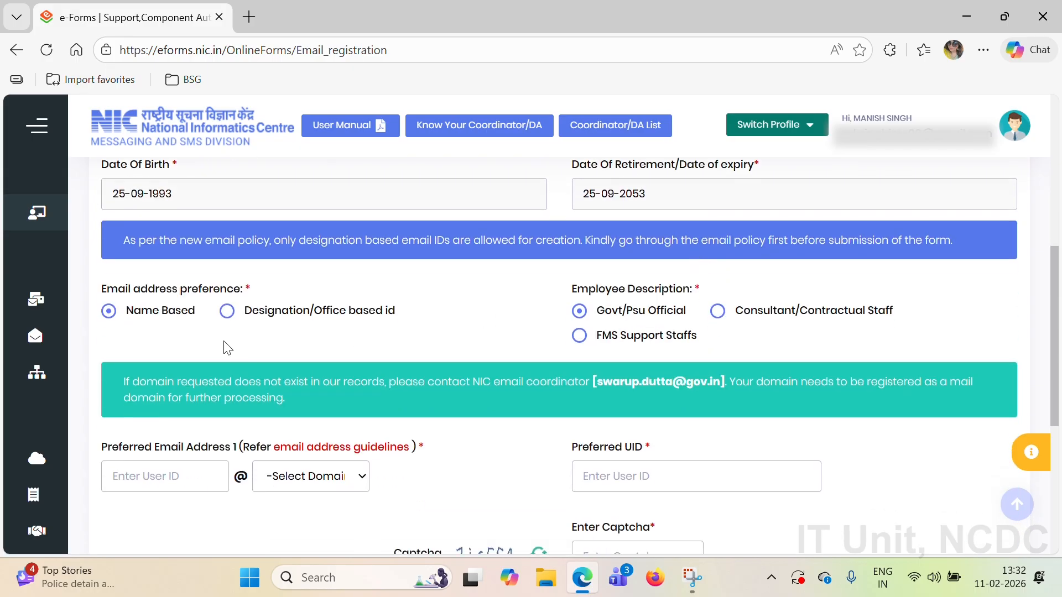
{"action": "scroll", "coordinate": [473, 356], "scroll_direction": "down", "scroll_amount": 2}
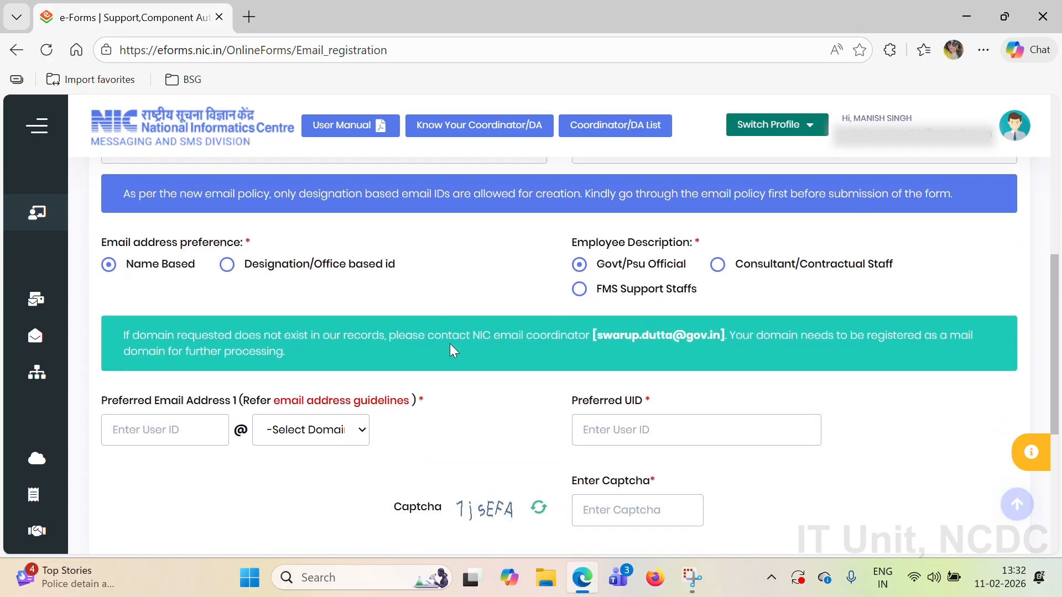
Step: Enter an available preferred email user ID on the ncdc.gov.in domain
{"action": "left_click", "coordinate": [156, 361]}
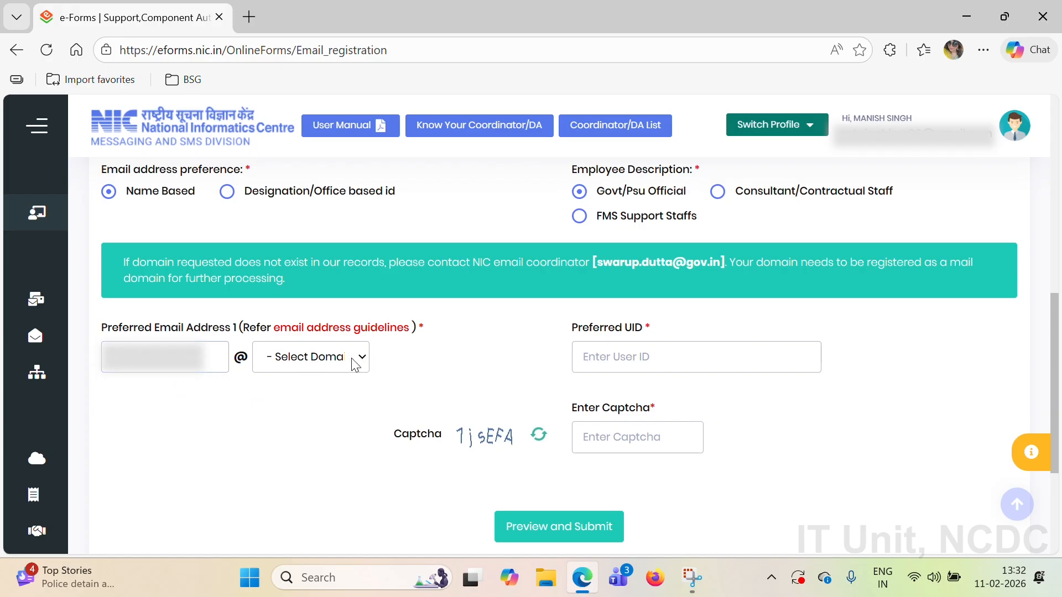
{"action": "left_click", "coordinate": [322, 362]}
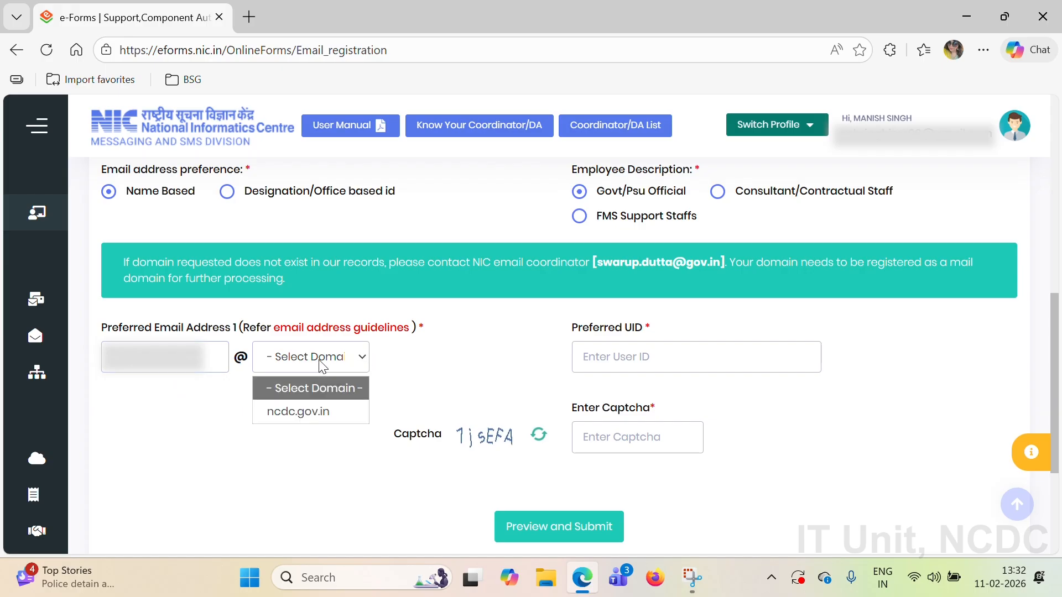
{"action": "left_click", "coordinate": [312, 412]}
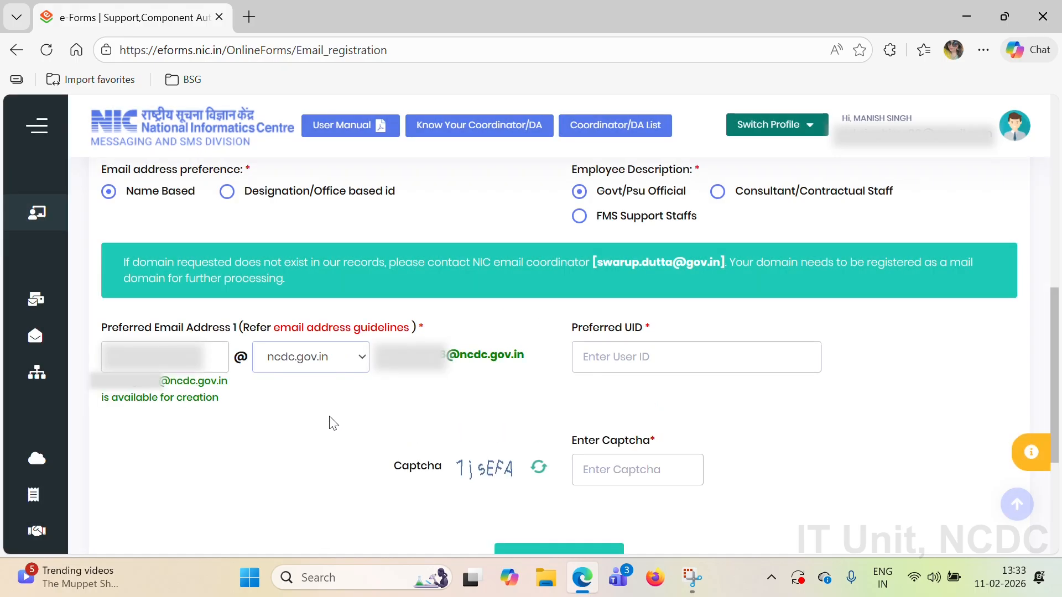
Step: Fill in the preferred UID and type the captcha
{"action": "left_click", "coordinate": [608, 363]}
{"action": "type", "text": "ma"}
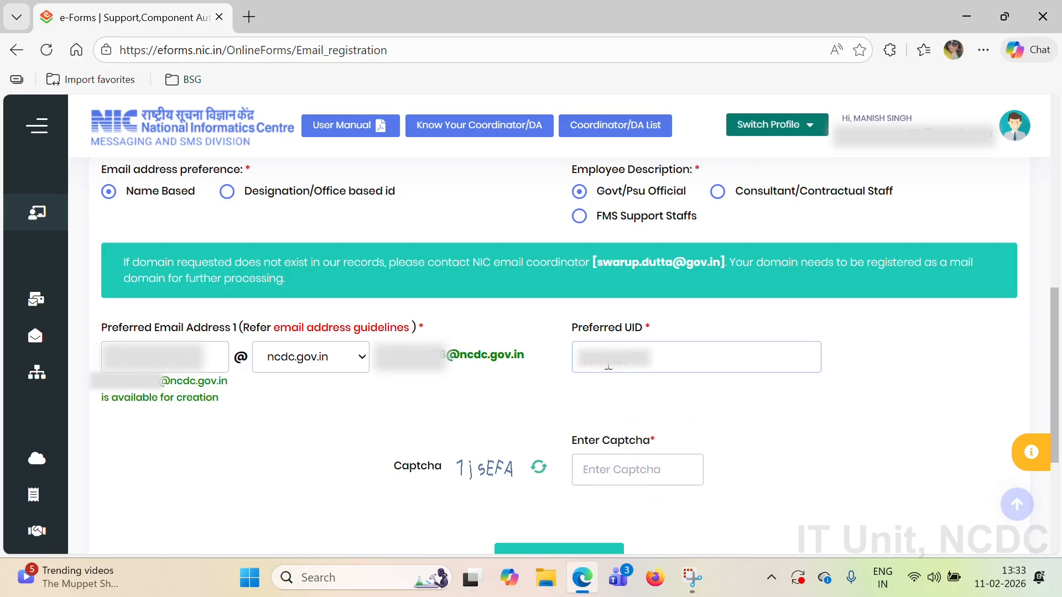
{"action": "left_click", "coordinate": [652, 464]}
{"action": "type", "text": "1jsE"}
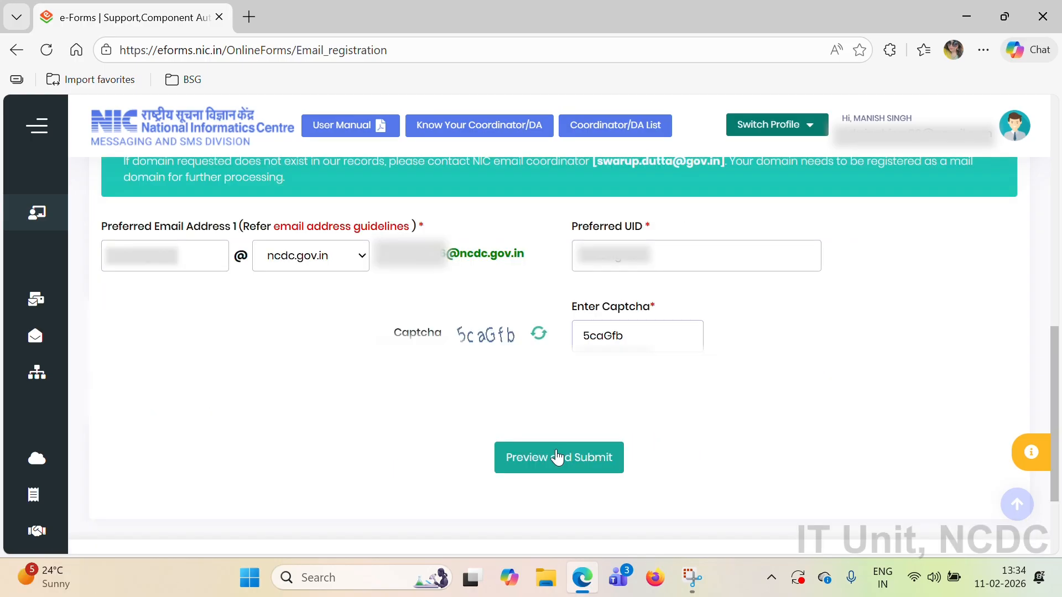
Step: Open the request preview, accept the Terms and Conditions, and submit it
{"action": "left_click", "coordinate": [558, 457]}
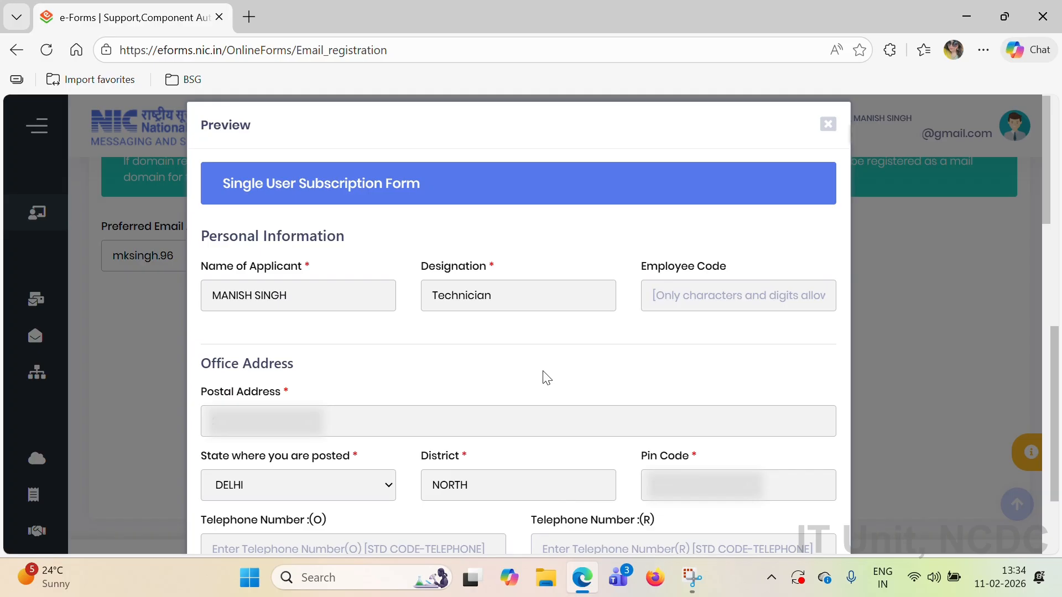
{"action": "scroll", "coordinate": [546, 378], "scroll_direction": "down", "scroll_amount": 10}
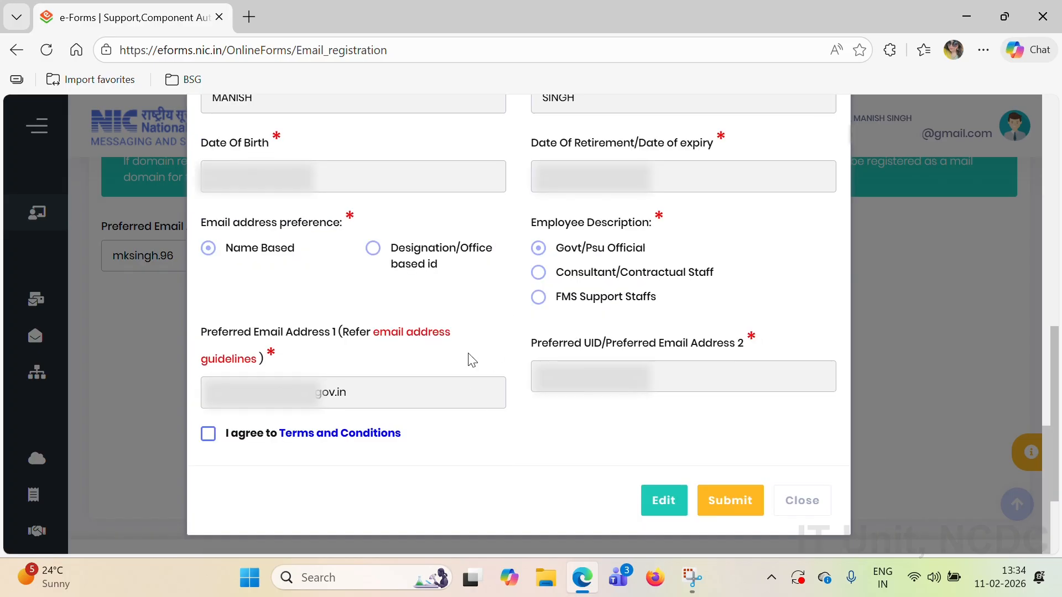
{"action": "left_click", "coordinate": [208, 436]}
{"action": "left_click", "coordinate": [208, 439]}
{"action": "left_click", "coordinate": [208, 437]}
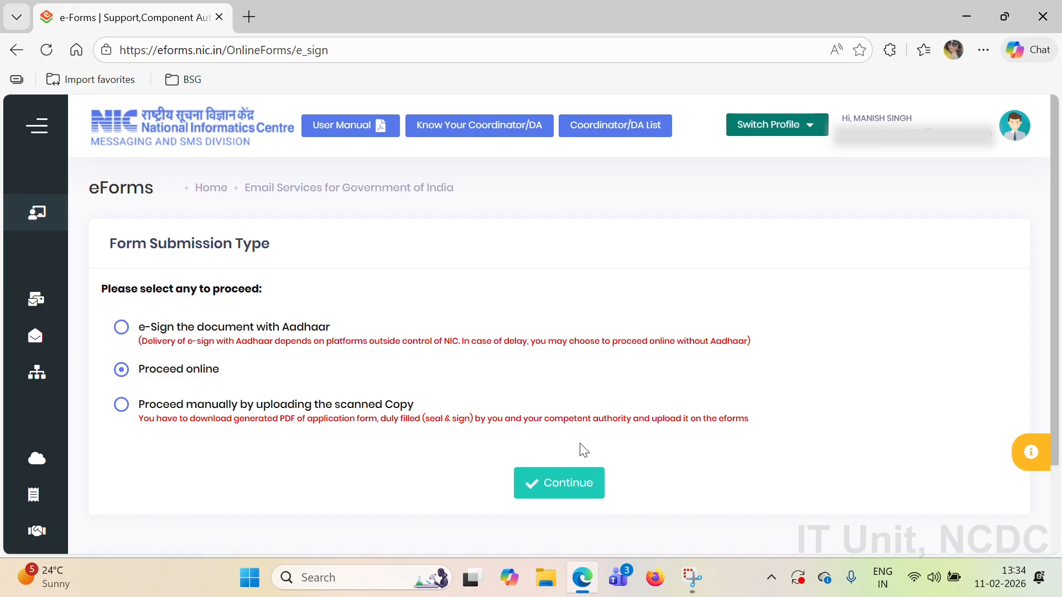
Step: Submit the request online, close the confirmation, and open the pending request's Actions menu
{"action": "left_click", "coordinate": [556, 484]}
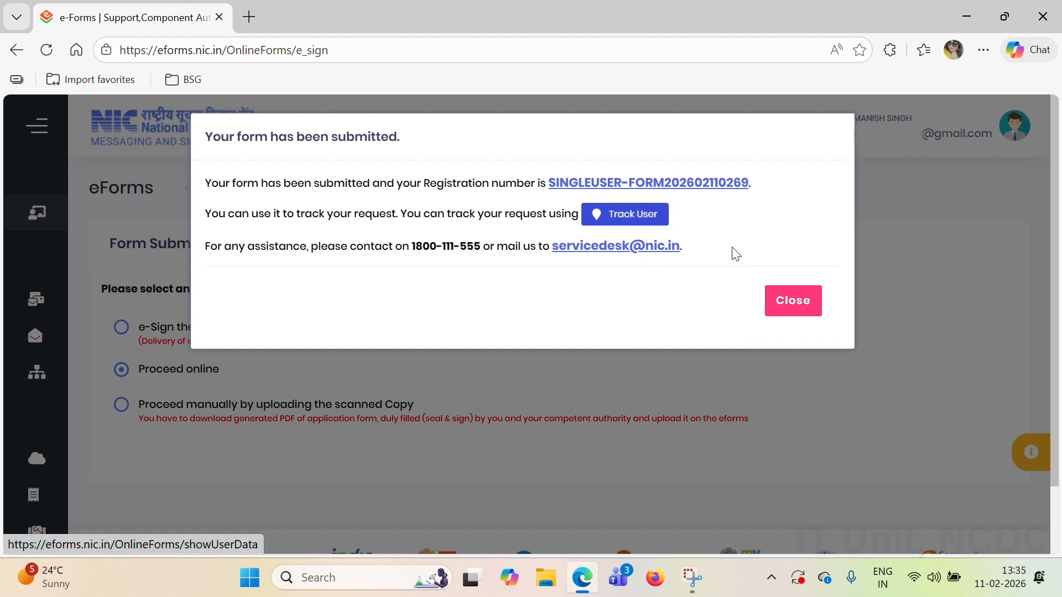
{"action": "left_click", "coordinate": [791, 312]}
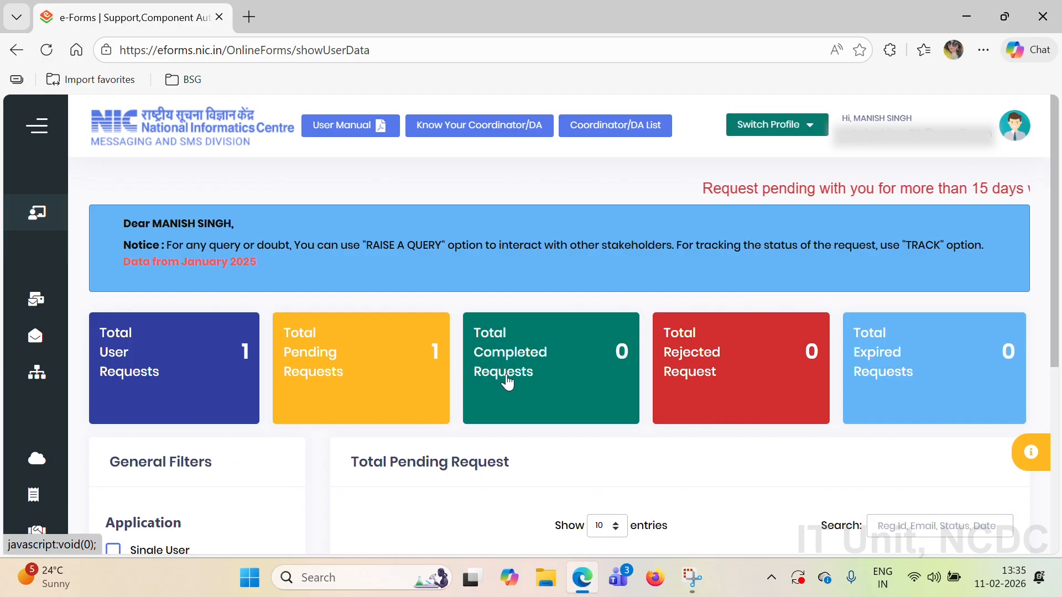
{"action": "scroll", "coordinate": [510, 382], "scroll_direction": "down", "scroll_amount": 5}
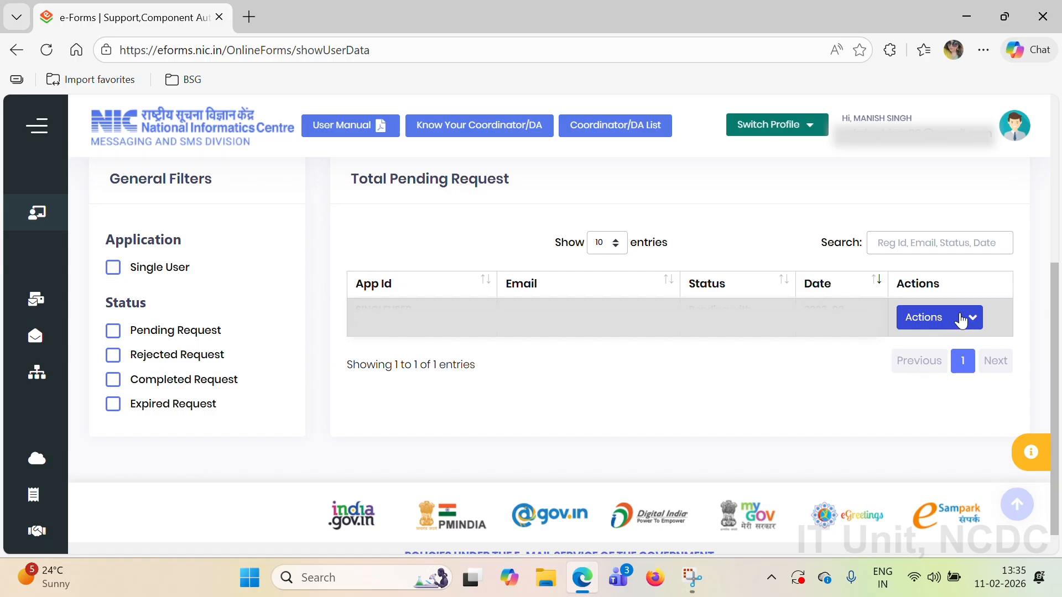
{"action": "left_click", "coordinate": [961, 318]}
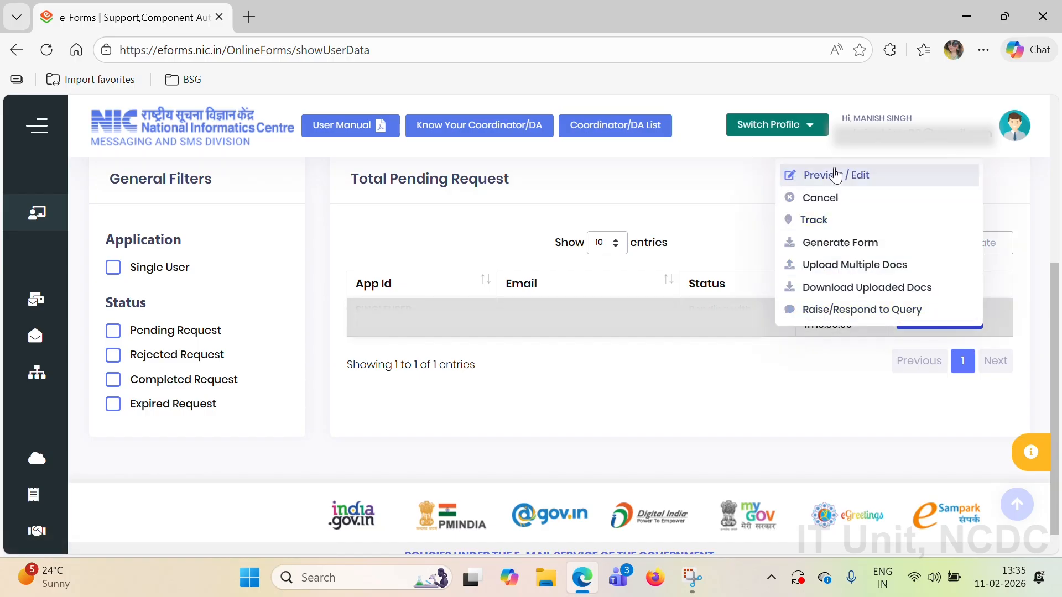